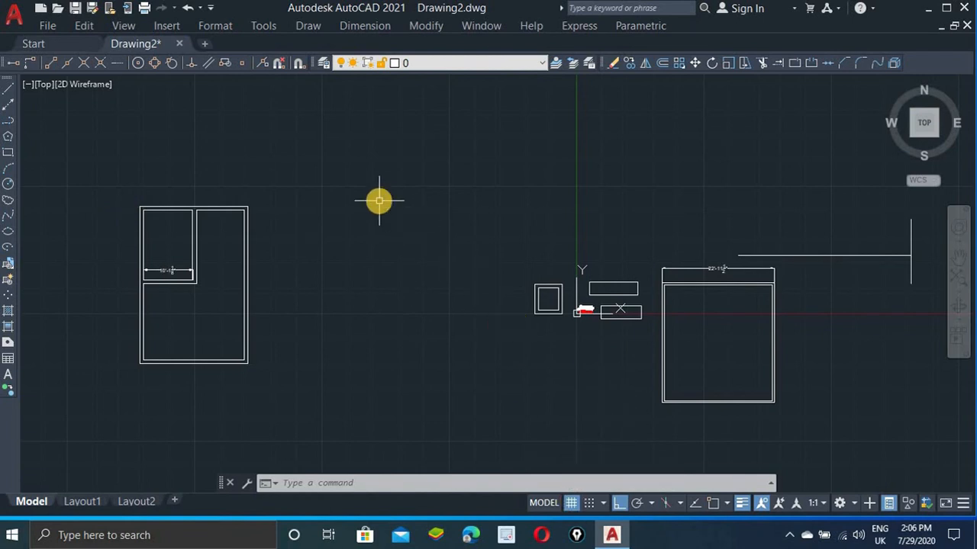
scroll(379, 201, up, 5)
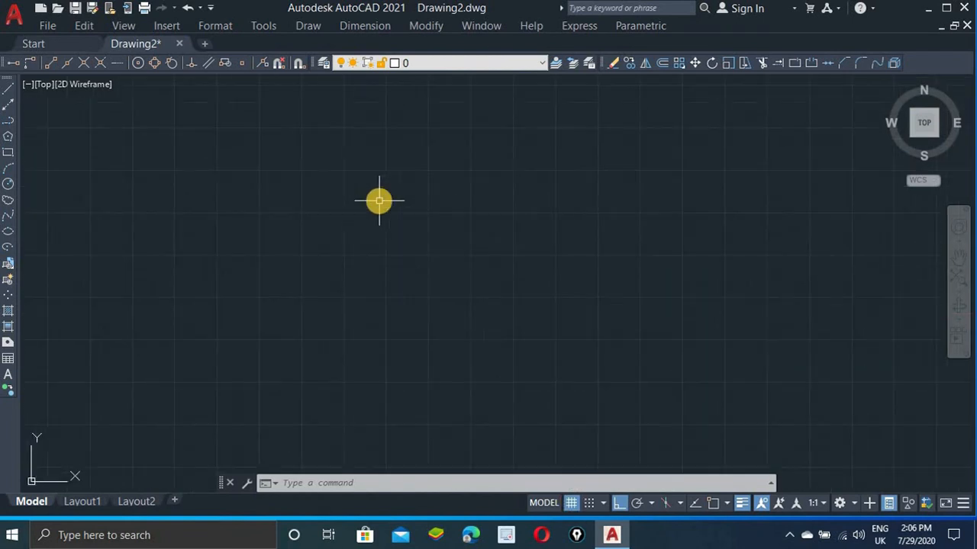
scroll(338, 267, up, 5)
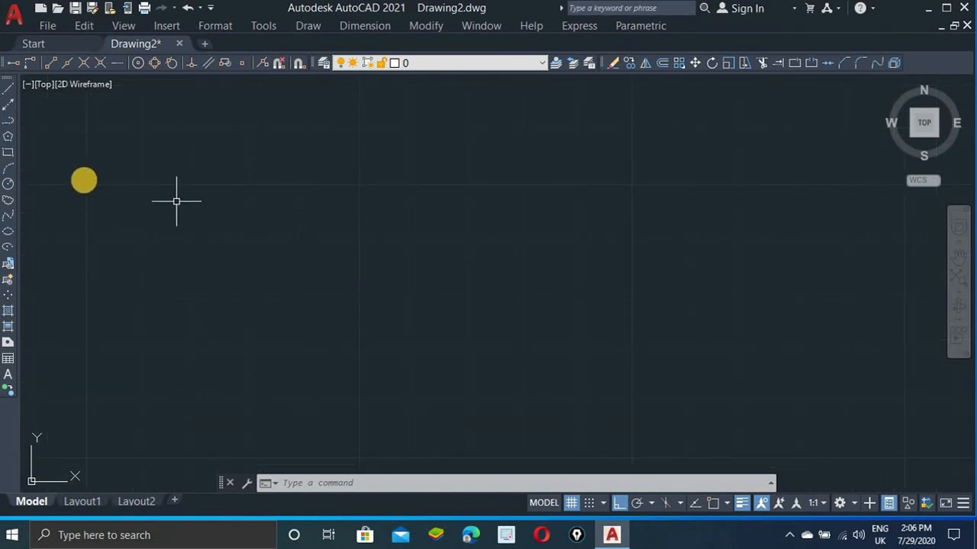
scroll(381, 261, down, 3)
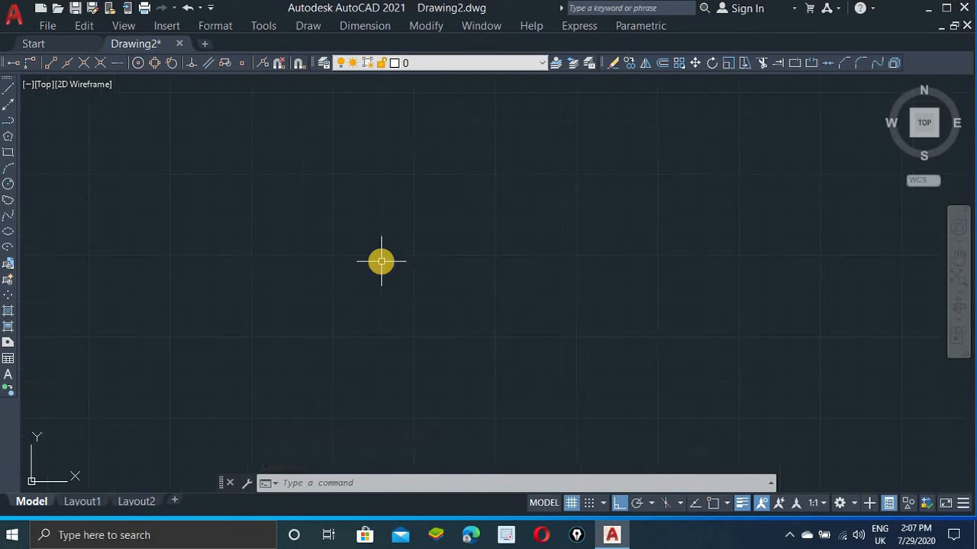
scroll(381, 261, down, 6)
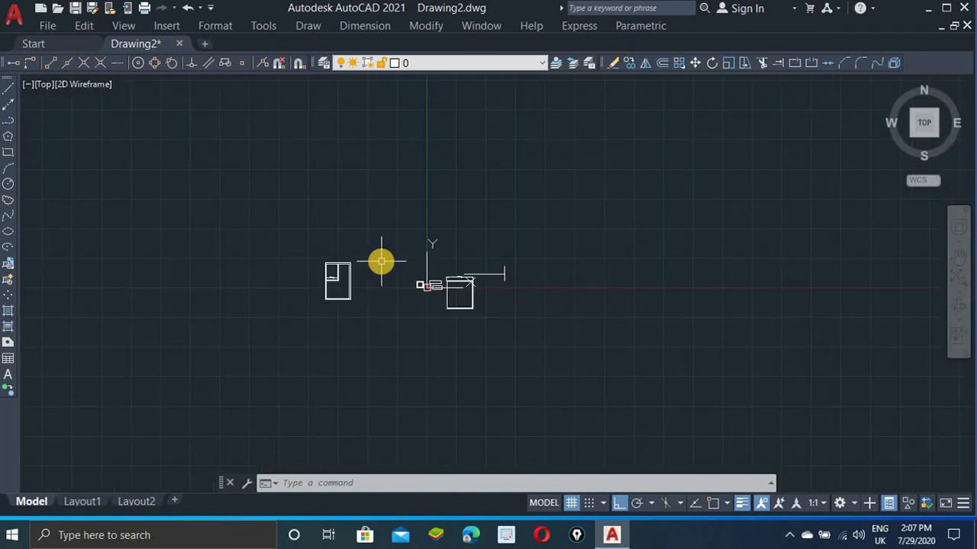
scroll(326, 279, up, 6)
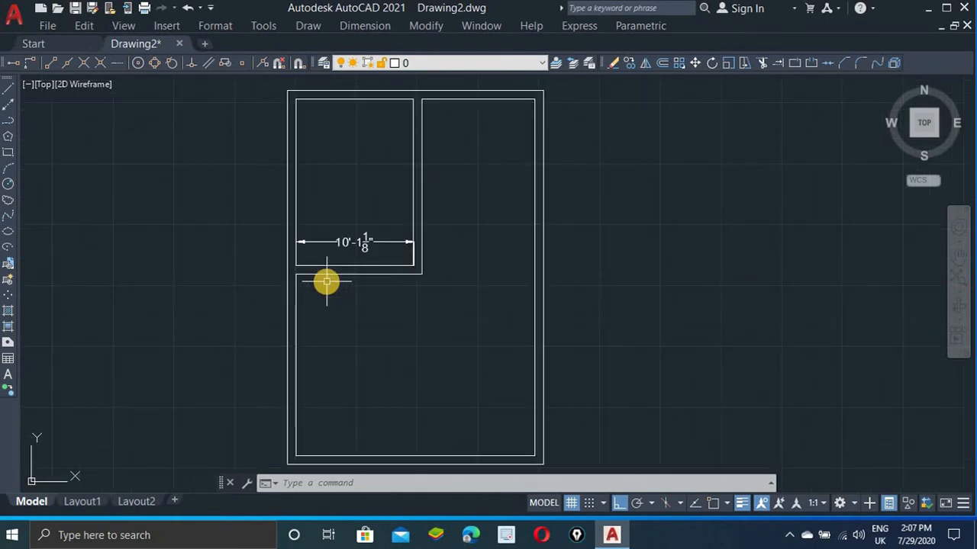
Turn off the drawing grid display.
click(571, 502)
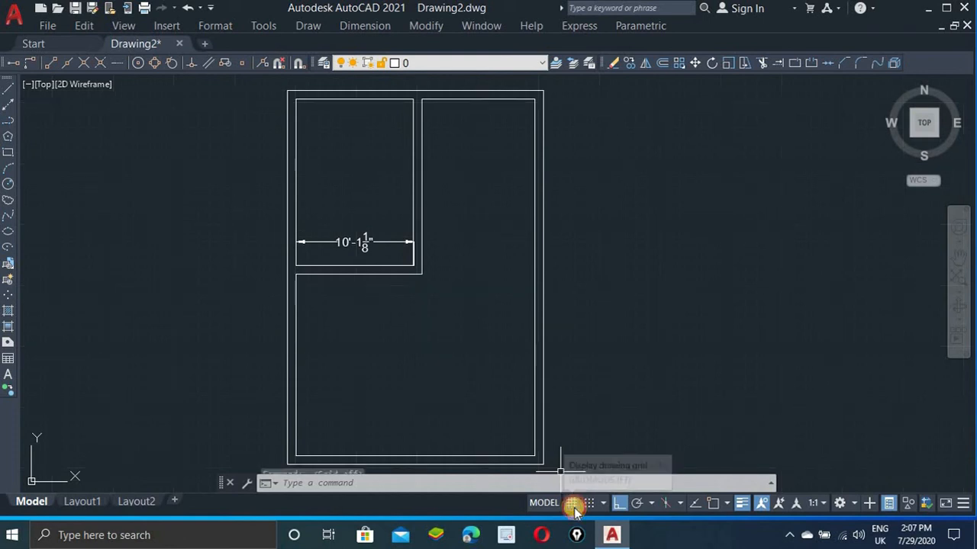
scroll(434, 314, up, 5)
scroll(433, 313, down, 6)
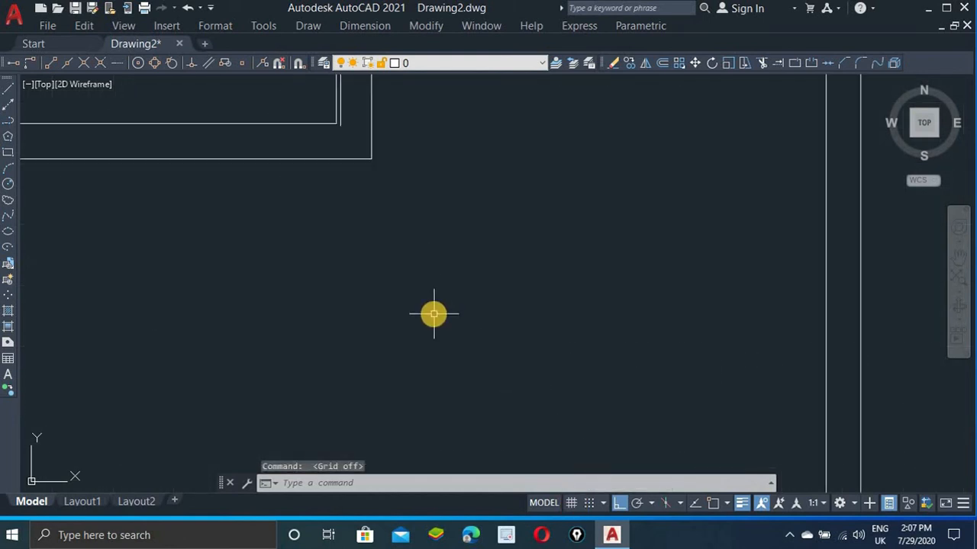
click(572, 502)
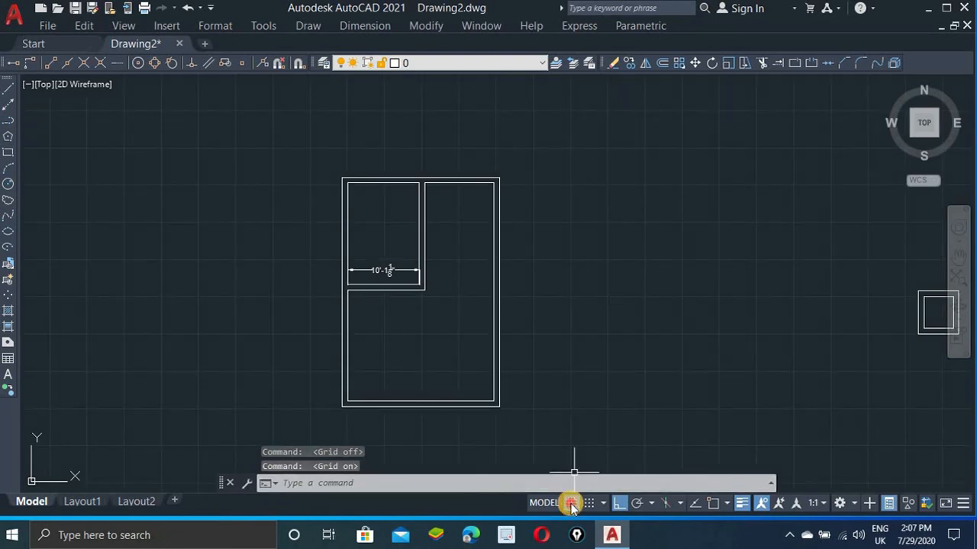
click(572, 503)
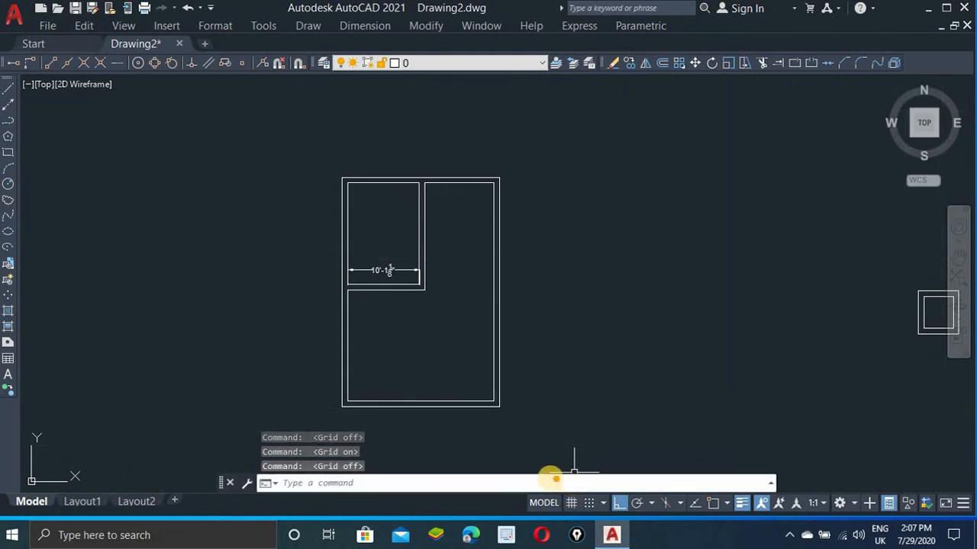
mouse_move(513, 477)
mouse_down()
mouse_move(649, 521)
mouse_move(933, 538)
mouse_move(973, 526)
mouse_up()
key(Escape)
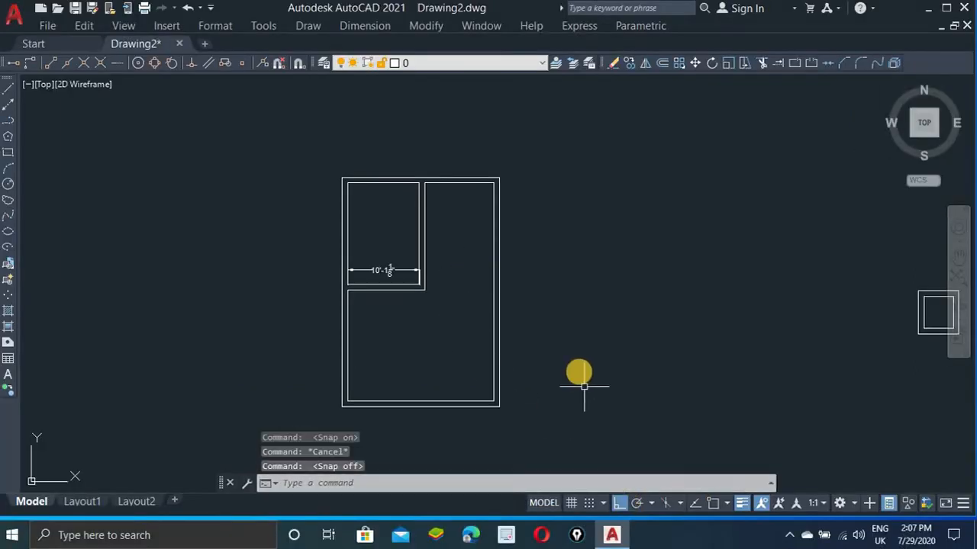
With Ortho mode off, draw a freehand, nearly horizontal line about 35' long beside the two-room floor plan.
text(l)
key(Return)
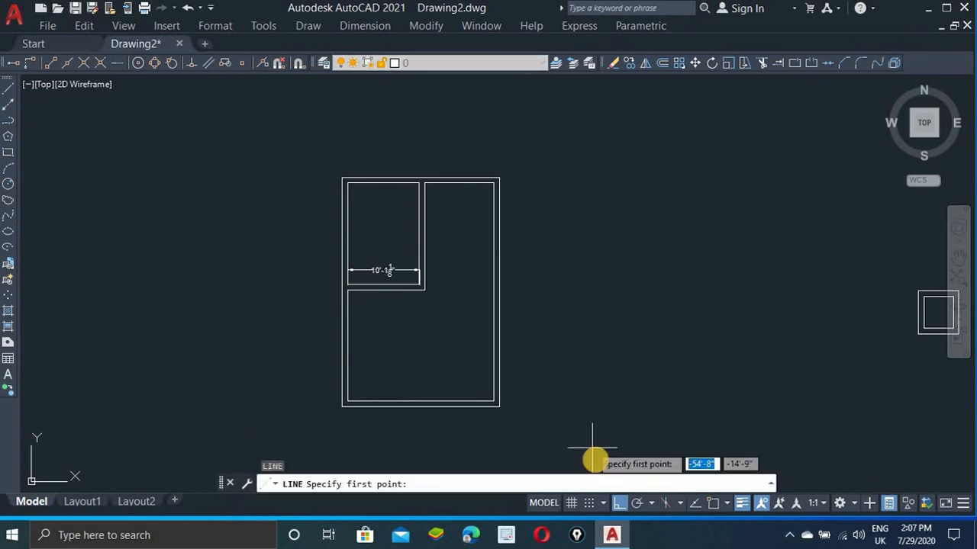
click(620, 507)
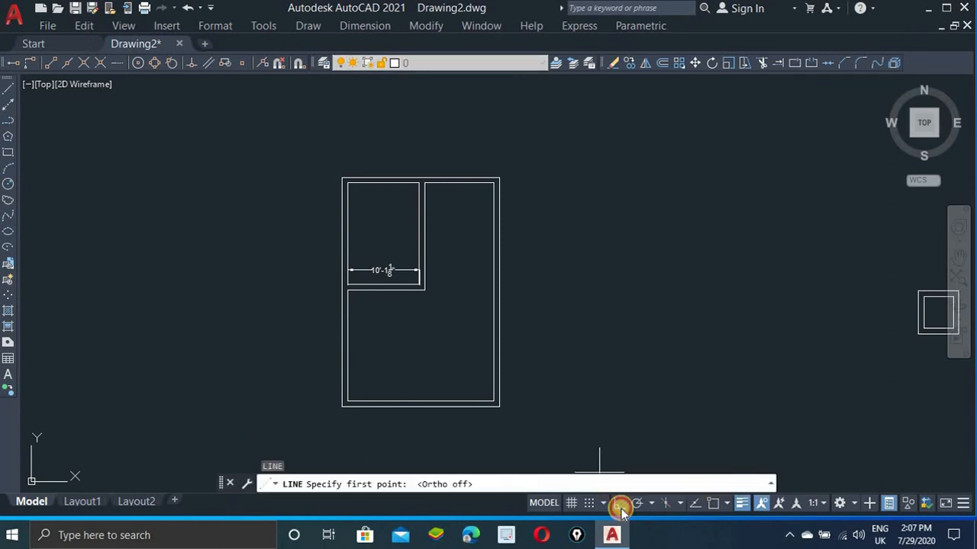
click(540, 189)
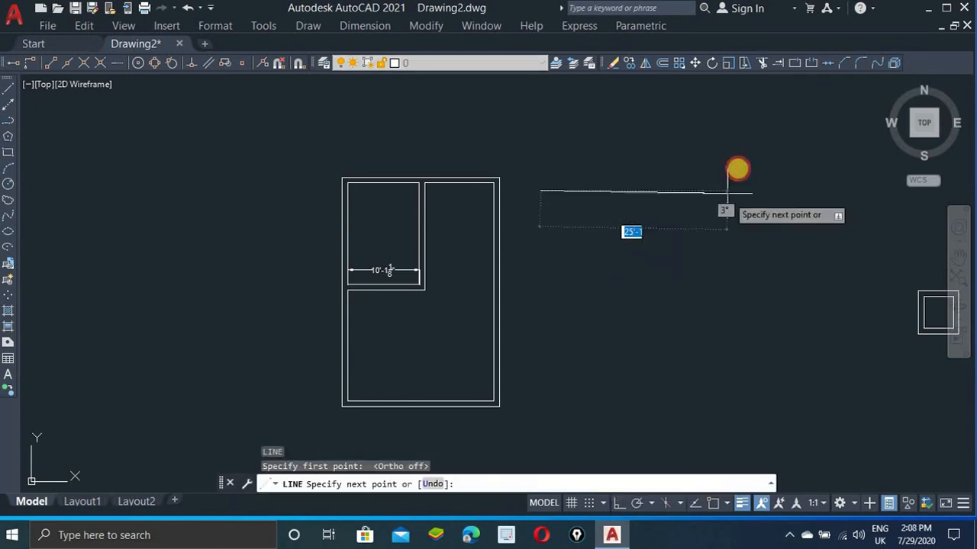
scroll(778, 184, up, 4)
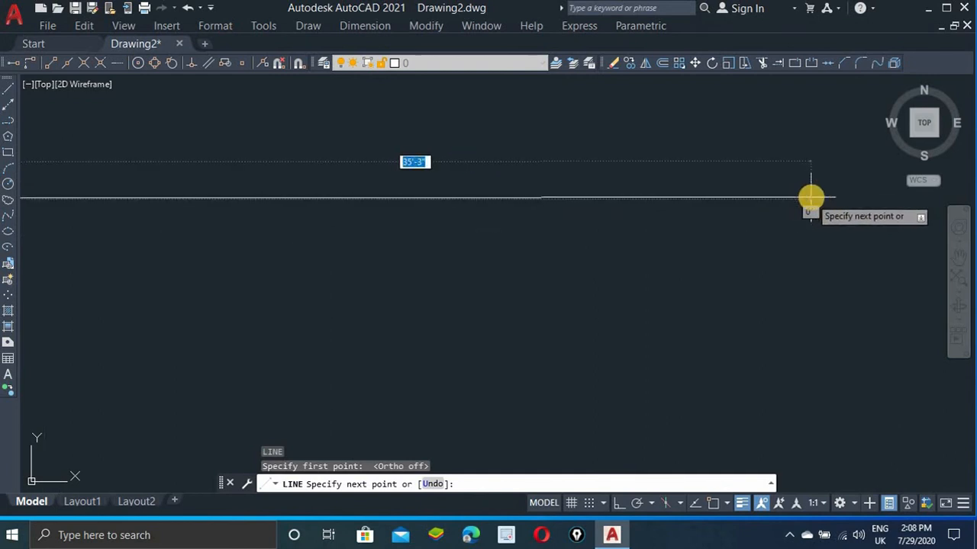
scroll(811, 197, down, 1)
click(811, 197)
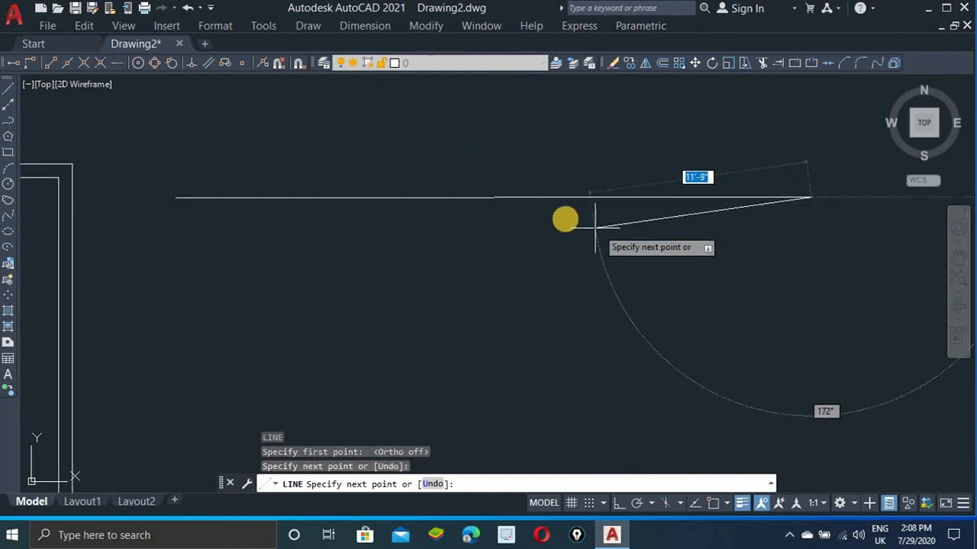
key(Escape)
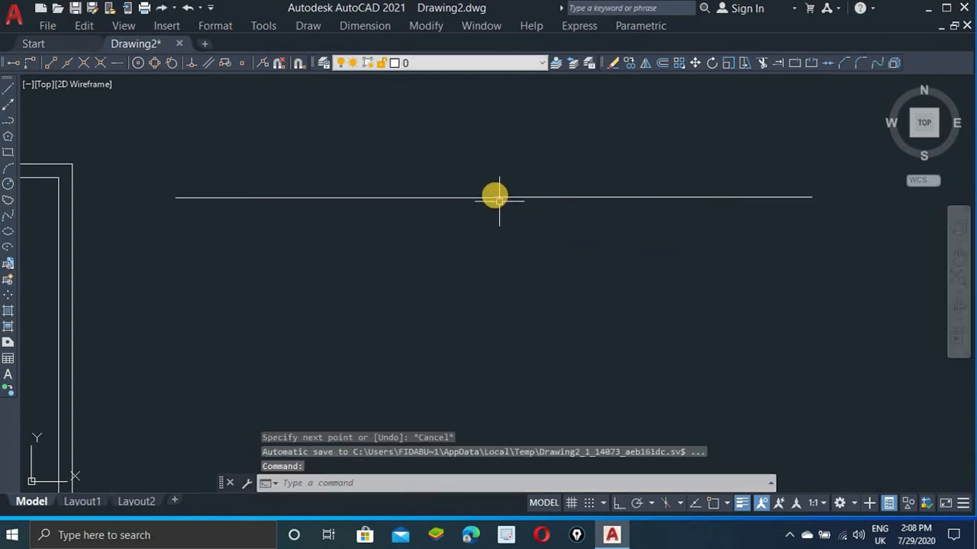
Delete the freehand line beside the two-room floor plan.
scroll(494, 196, up, 3)
scroll(470, 217, down, 3)
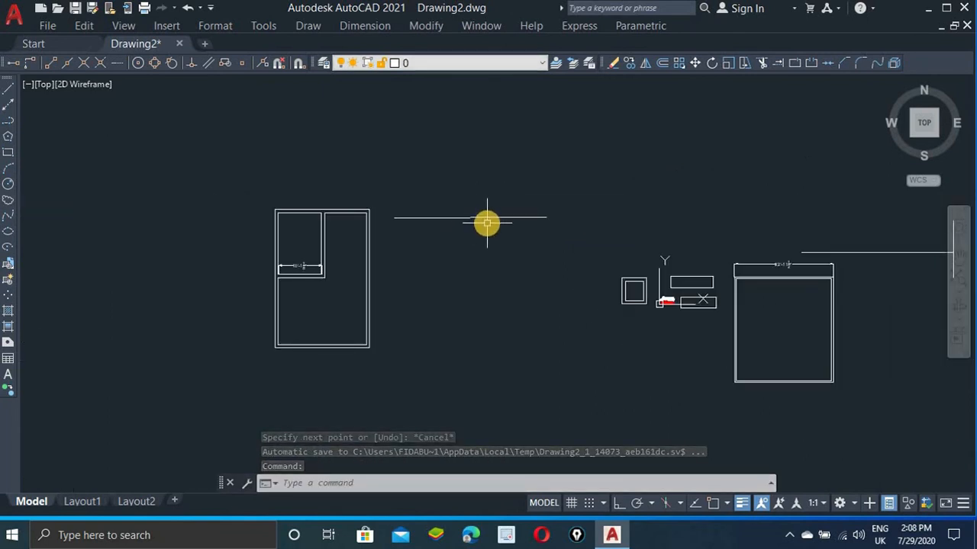
click(425, 217)
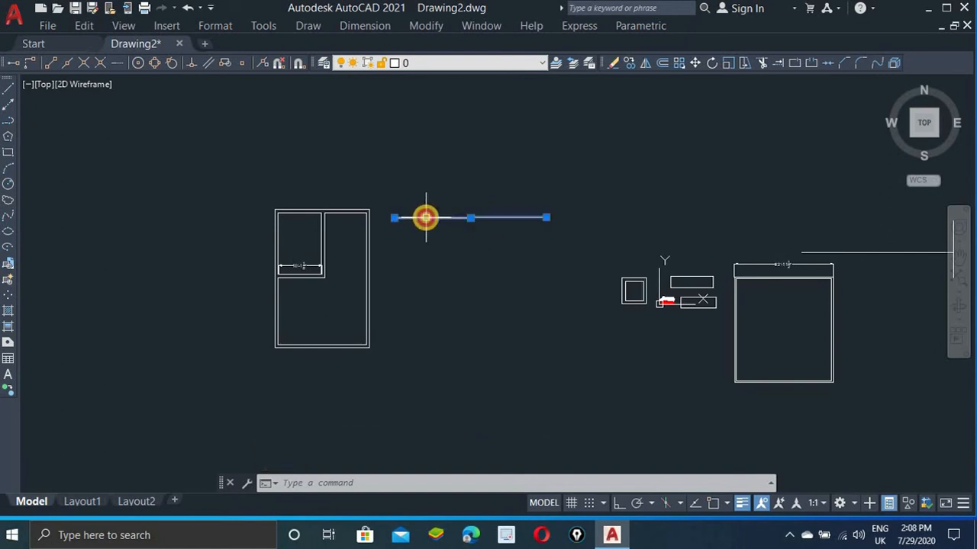
key(Delete)
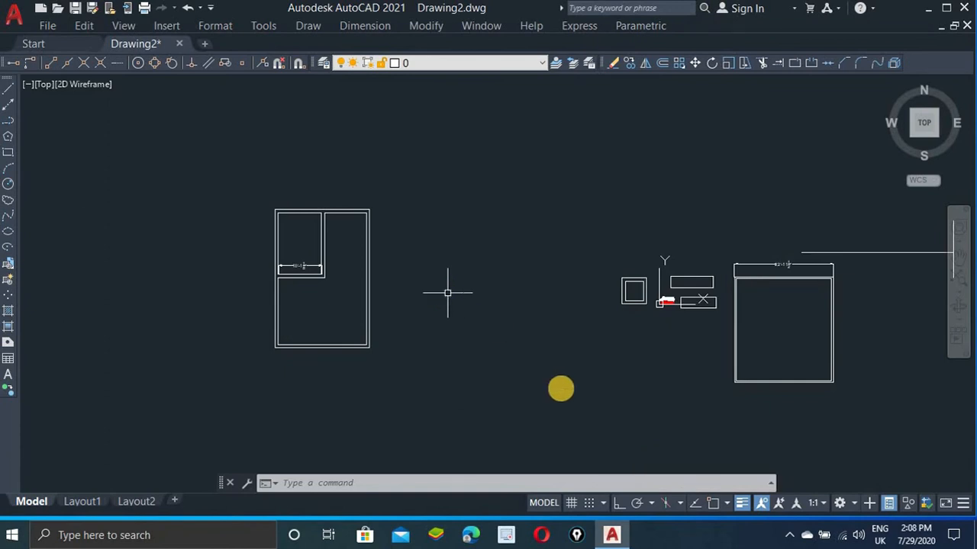
click(619, 503)
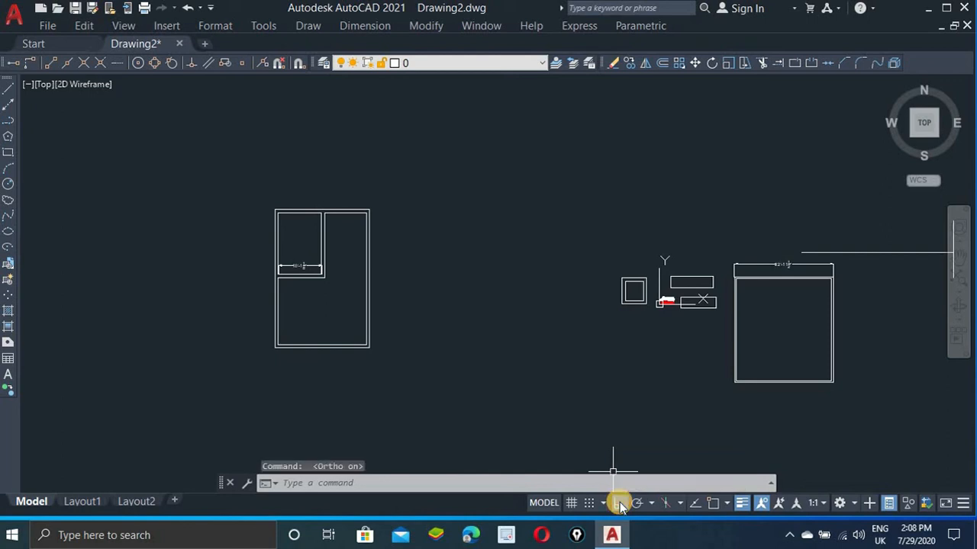
key(l)
key(Return)
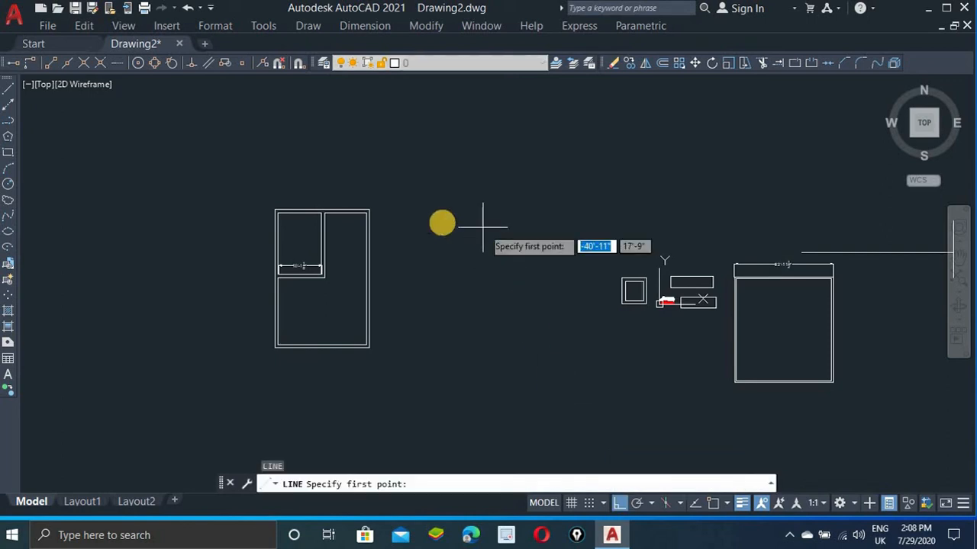
click(414, 209)
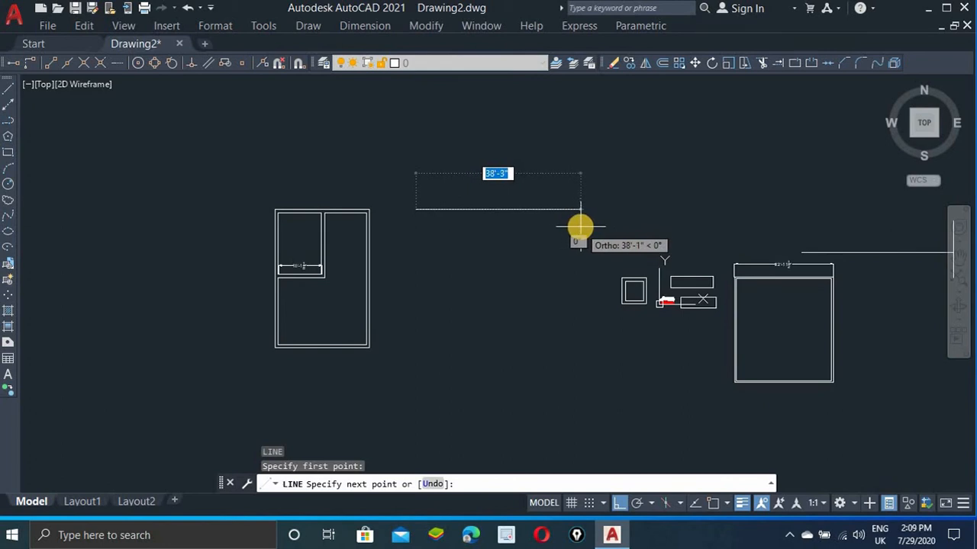
key(Escape)
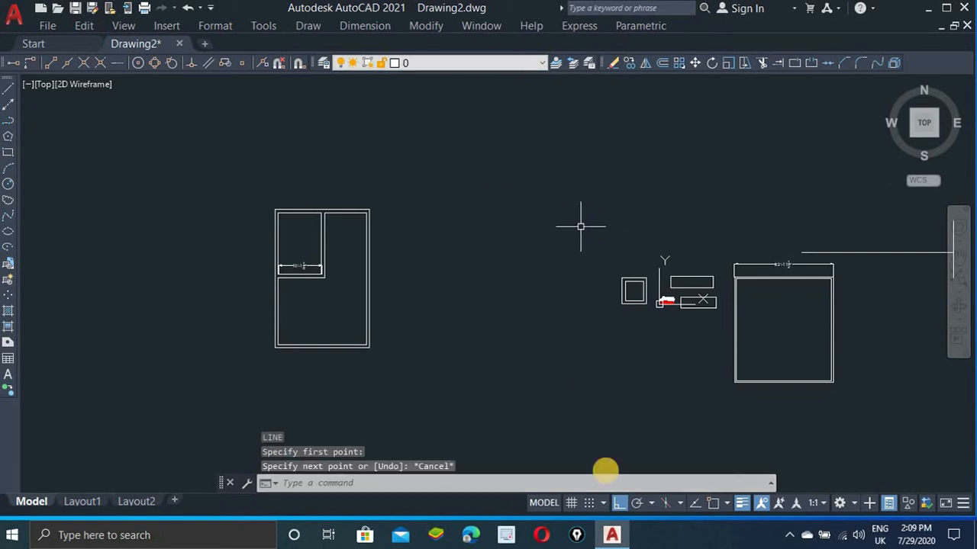
click(621, 506)
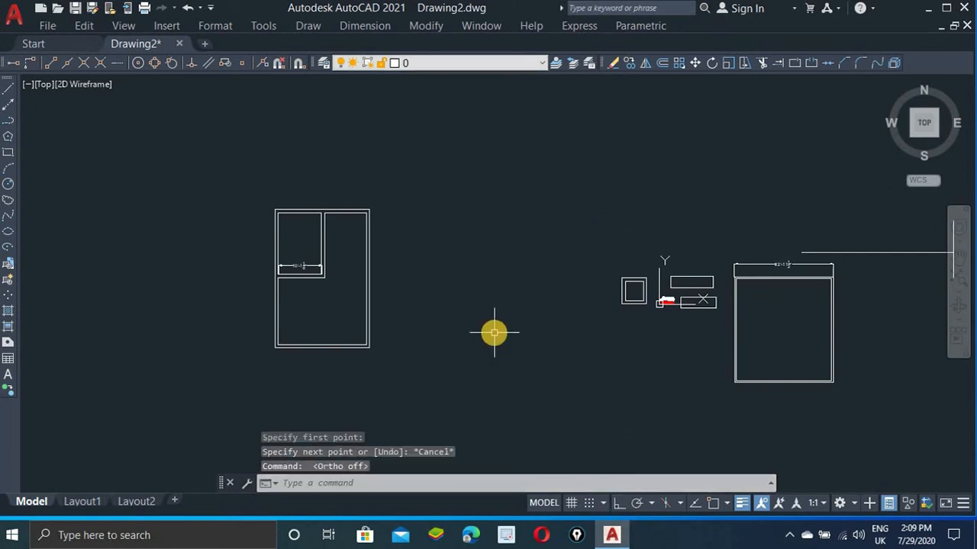
text(l)
key(Return)
click(437, 185)
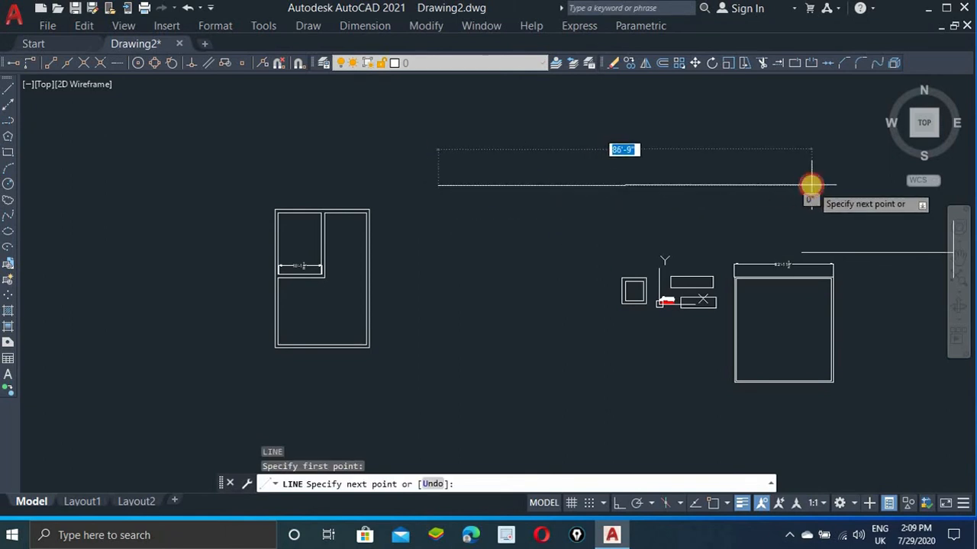
key(Escape)
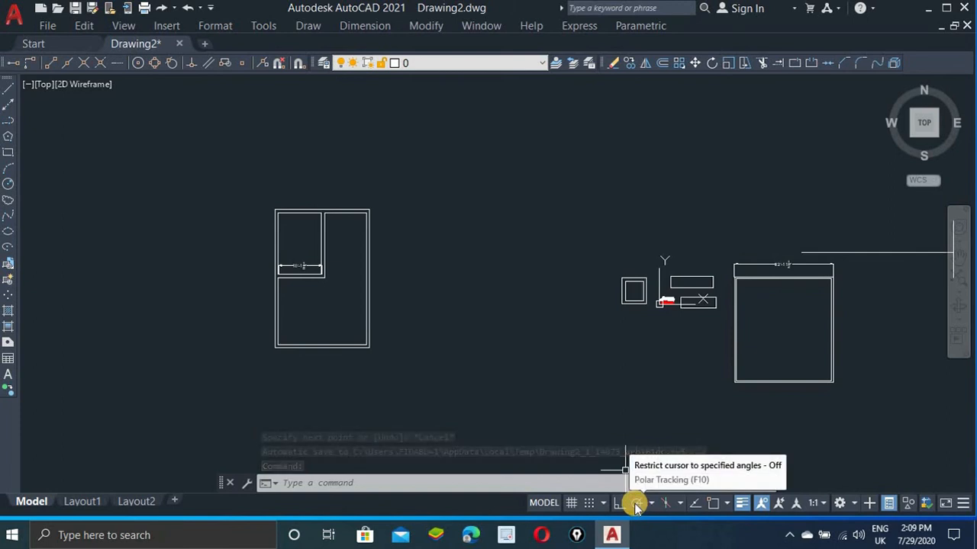
click(711, 505)
click(711, 506)
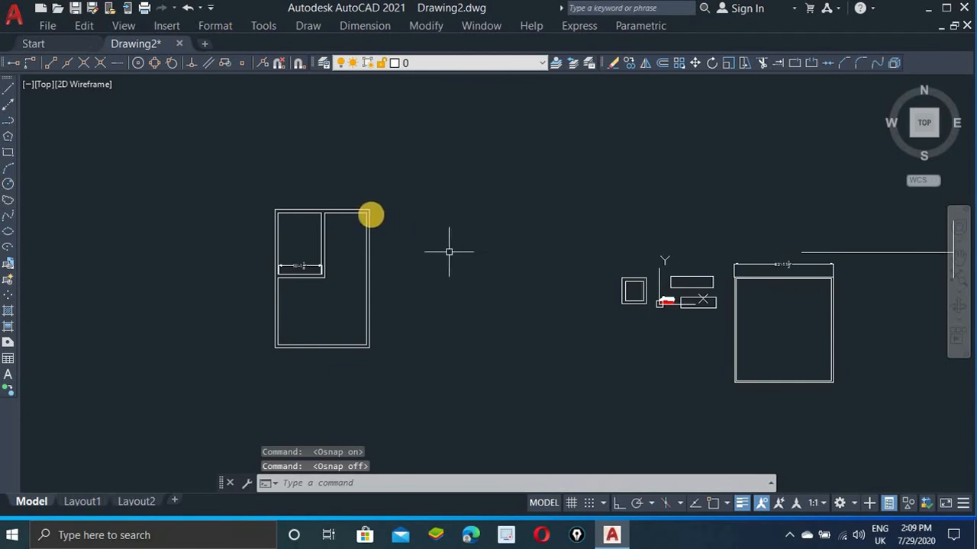
With Ortho mode on, draw a horizontal line about 9'-9" long from the small room's outer wall corner to the opposite exterior wall's inner face.
scroll(318, 209, up, 4)
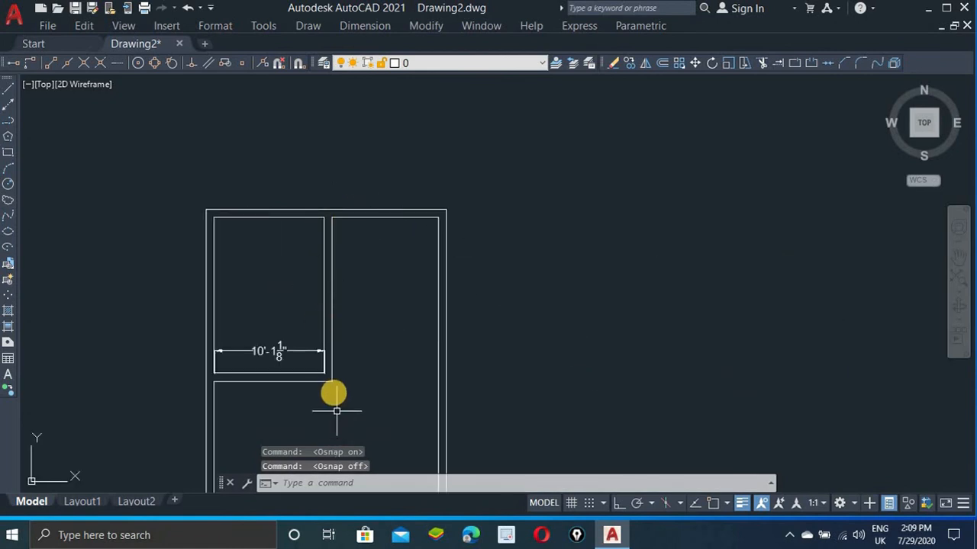
scroll(334, 393, up, 6)
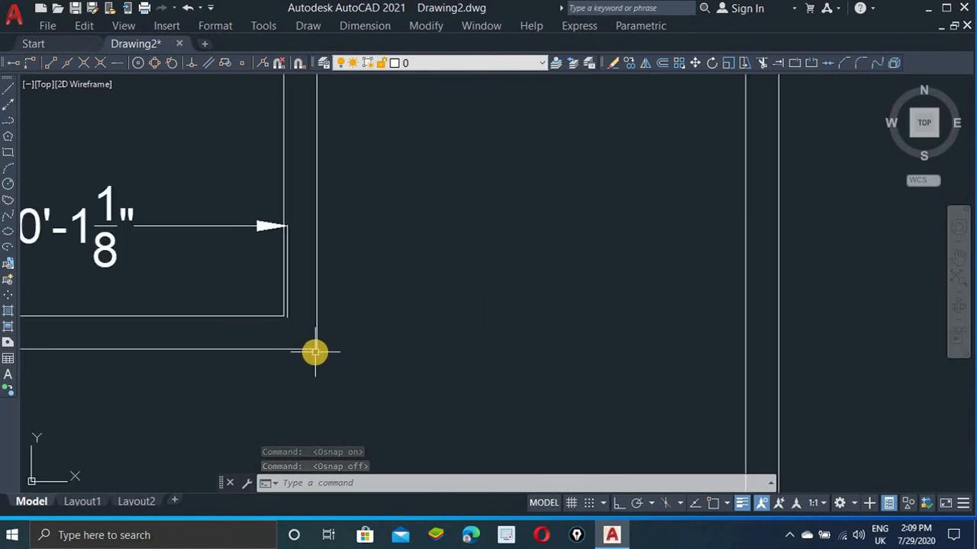
text(l)
key(Return)
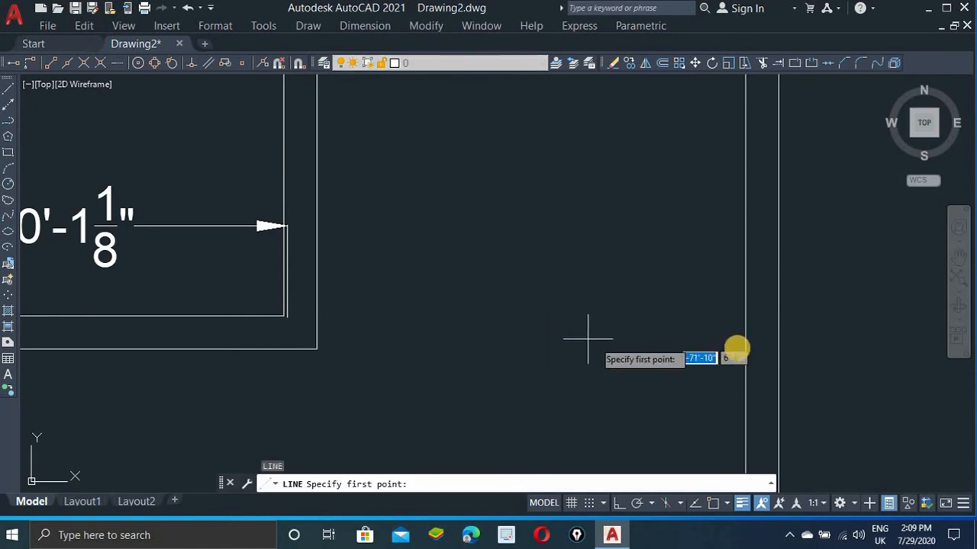
click(316, 350)
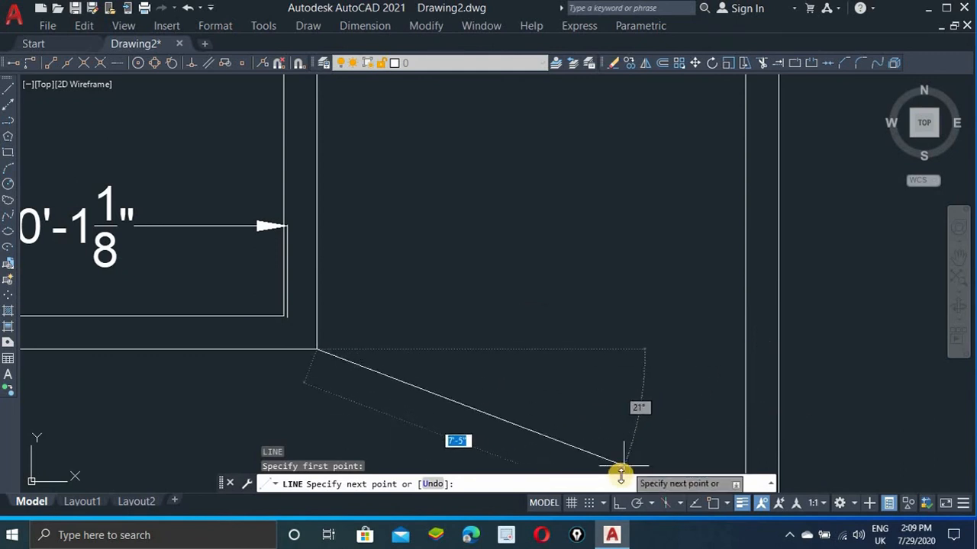
click(619, 503)
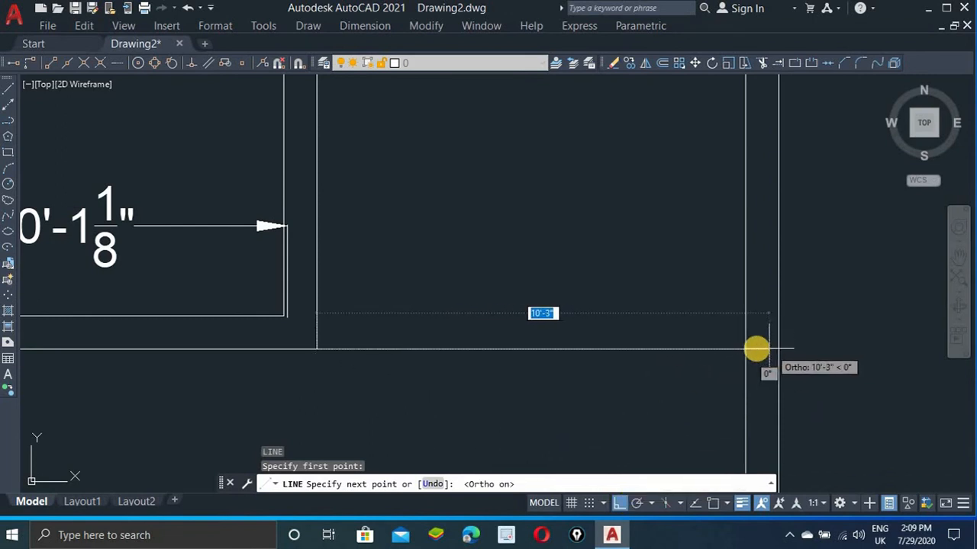
scroll(746, 349, up, 4)
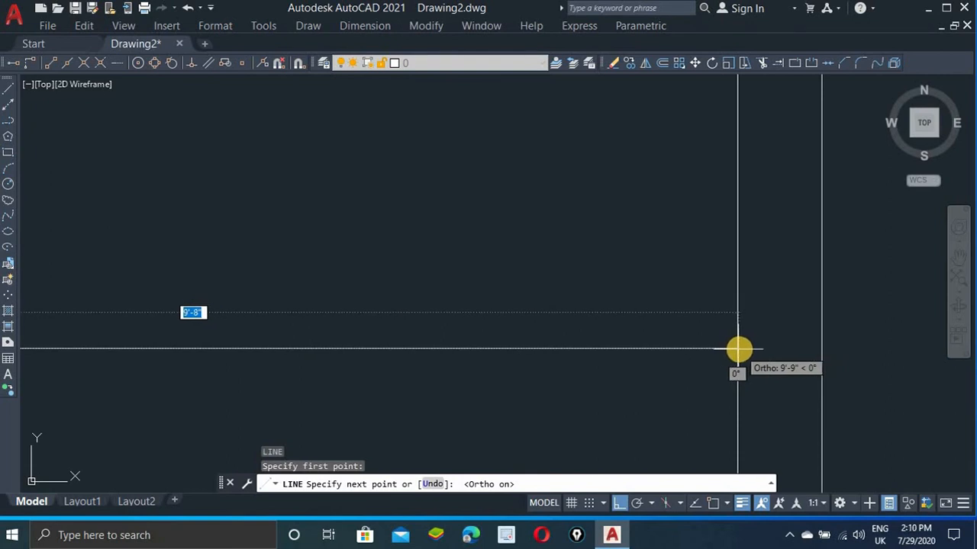
click(738, 349)
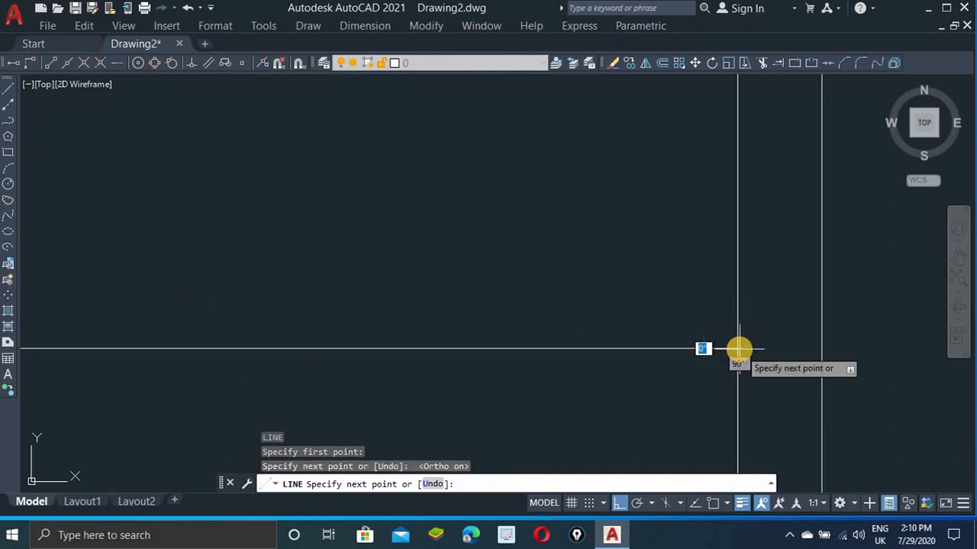
key(Return)
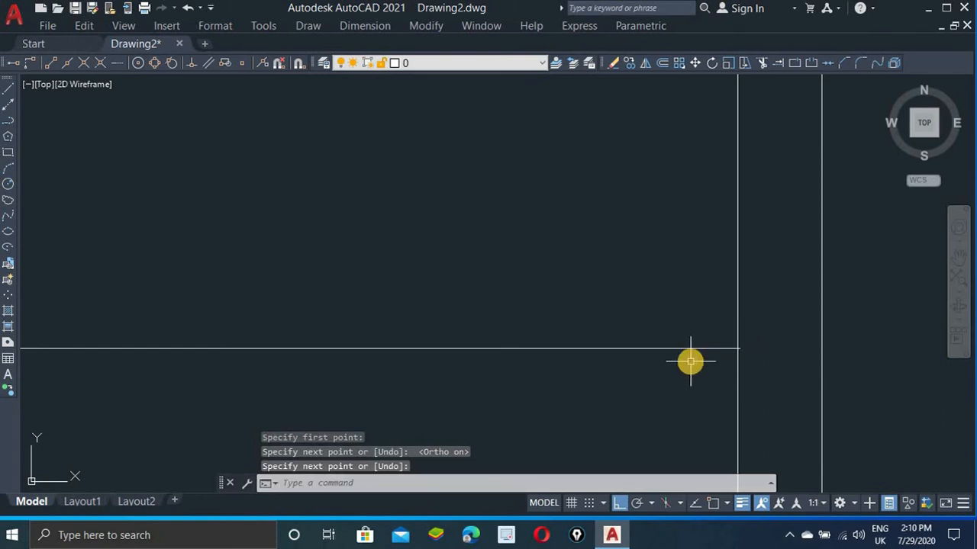
Trim the short overhang of the horizontal line beyond the inner face of the exterior wall.
scroll(743, 353, up, 3)
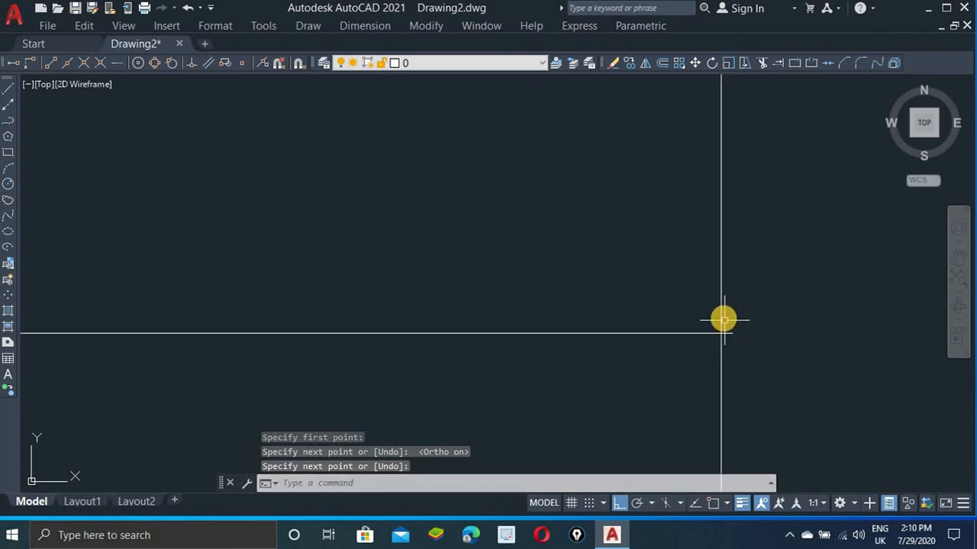
scroll(723, 321, up, 2)
scroll(719, 367, up, 3)
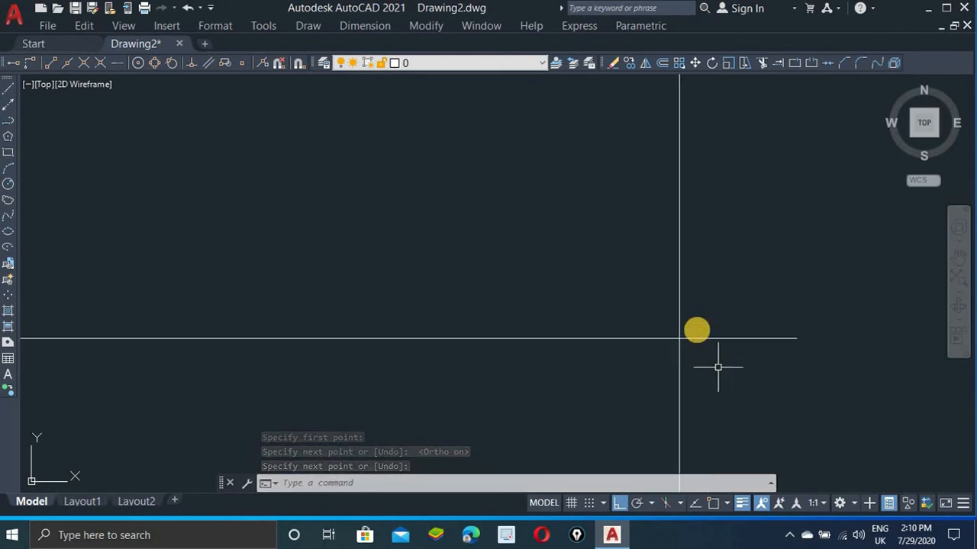
scroll(689, 338, up, 2)
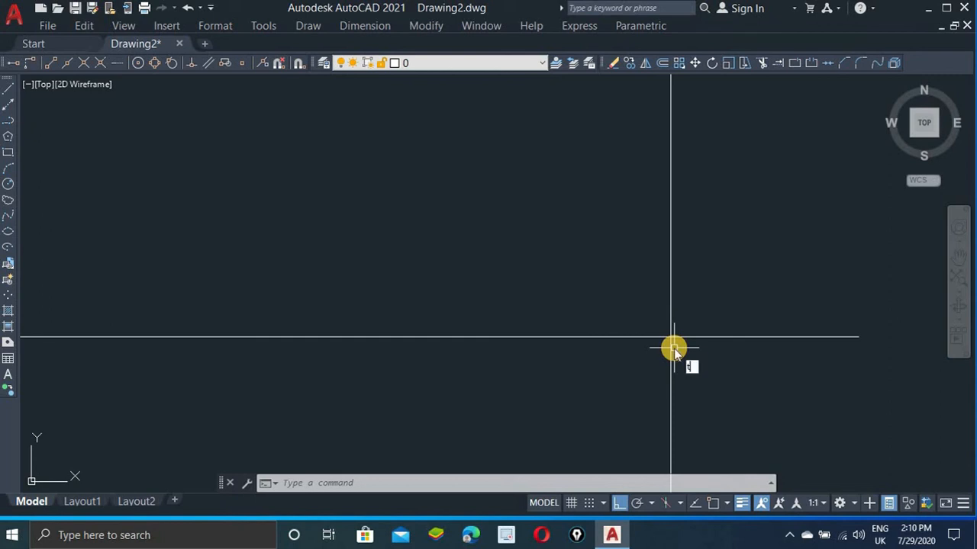
text(r)
key(Return)
drag(700, 356, 725, 251)
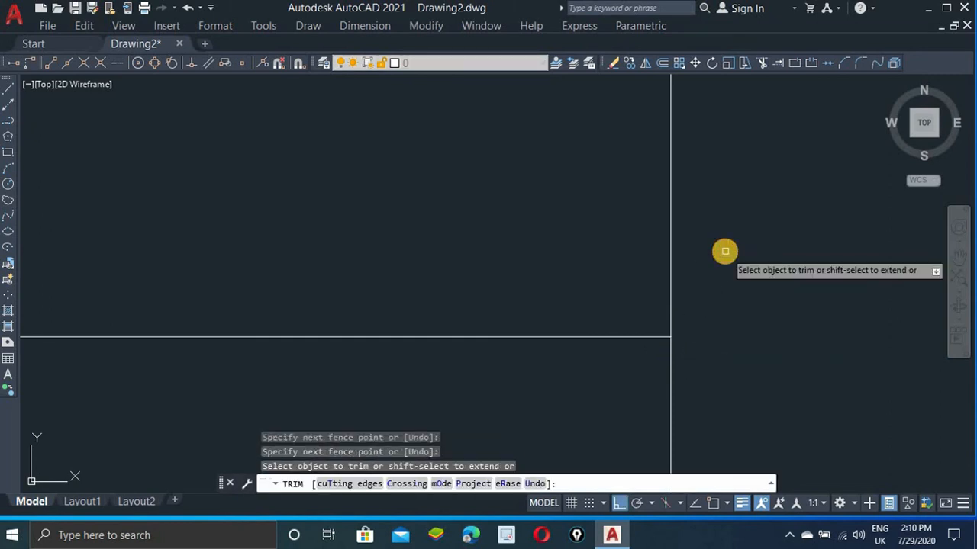
scroll(723, 252, down, 3)
scroll(526, 233, down, 2)
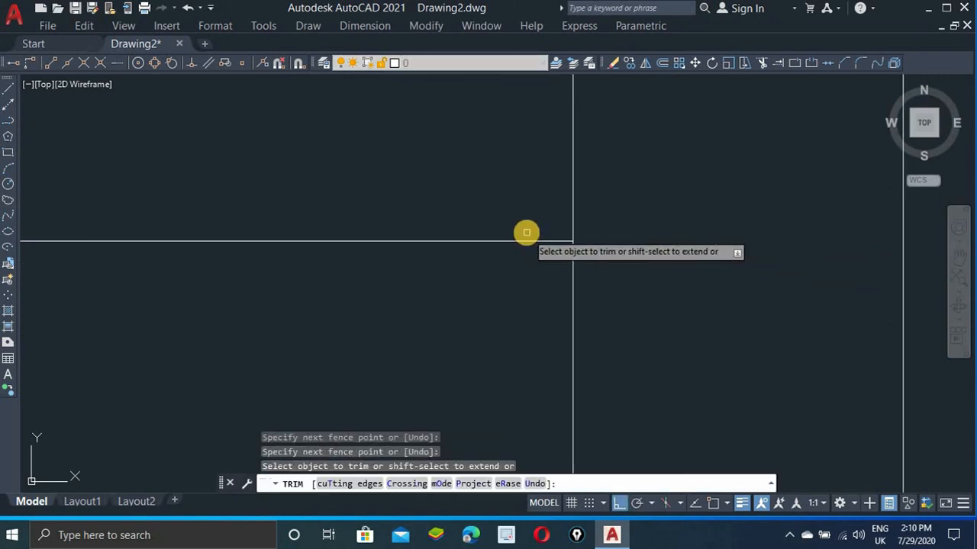
key(Escape)
Examine how the horizontal line's start meets the small room's outer wall corner.
scroll(526, 233, down, 4)
scroll(317, 246, down, 3)
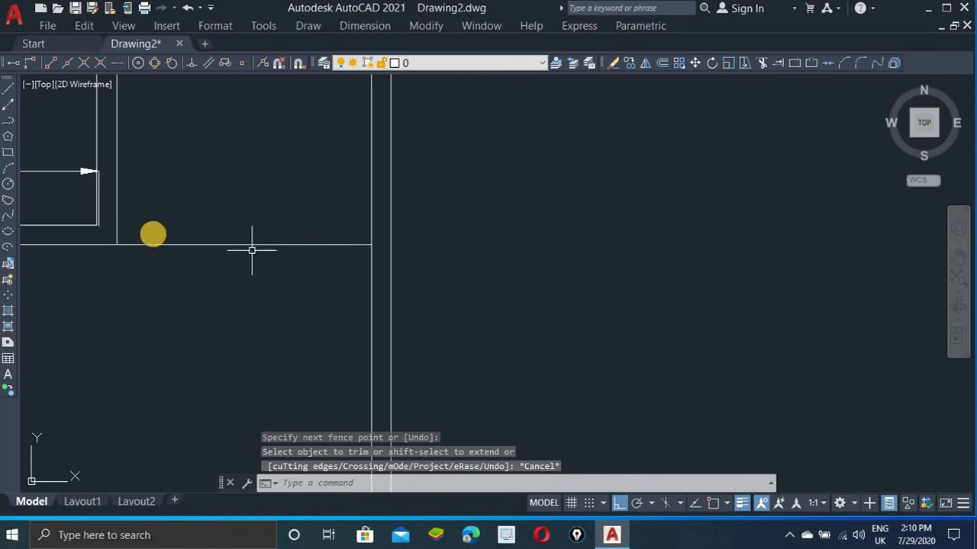
scroll(108, 242, up, 4)
scroll(141, 256, up, 5)
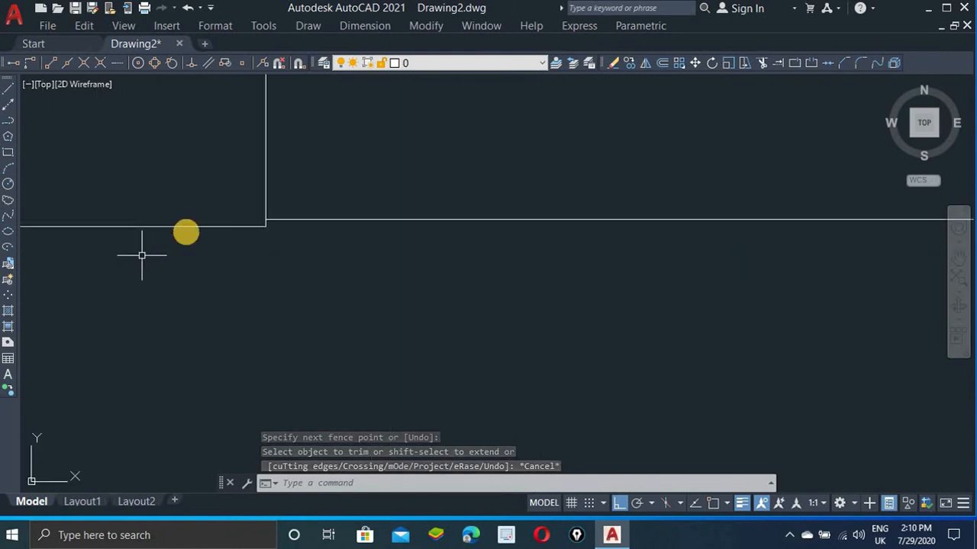
scroll(257, 201, up, 3)
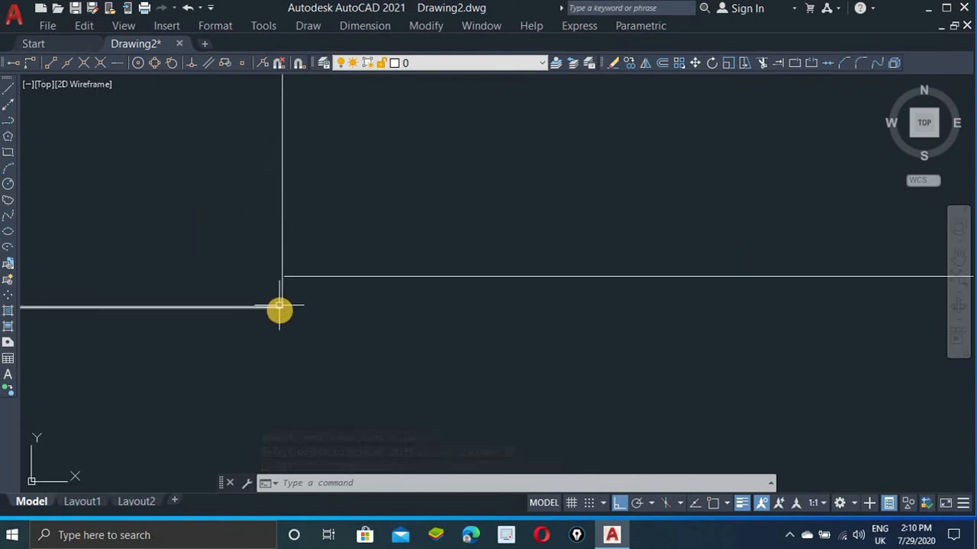
scroll(282, 276, up, 2)
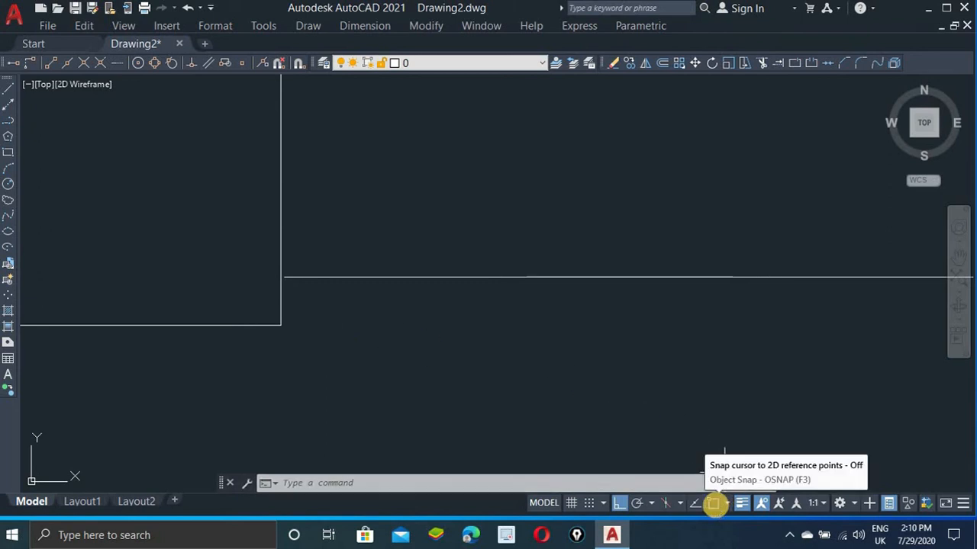
key(ctrl+2)
ctrl+drag(685, 475, 731, 521)
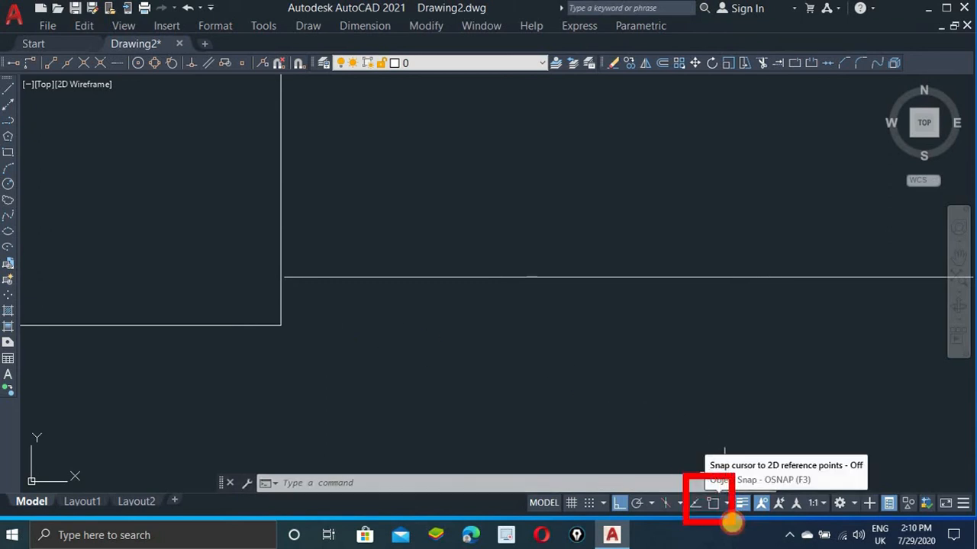
key(Escape)
text(a)
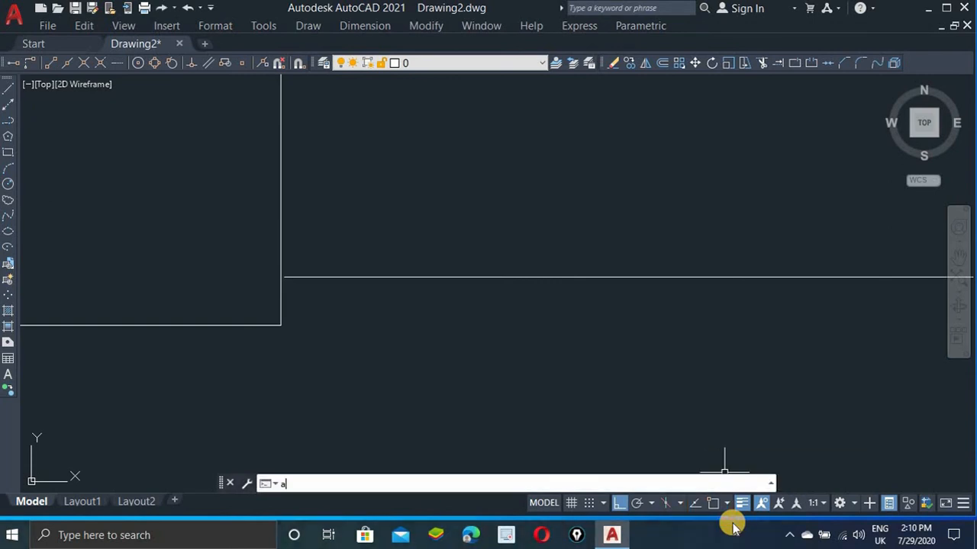
key(Return)
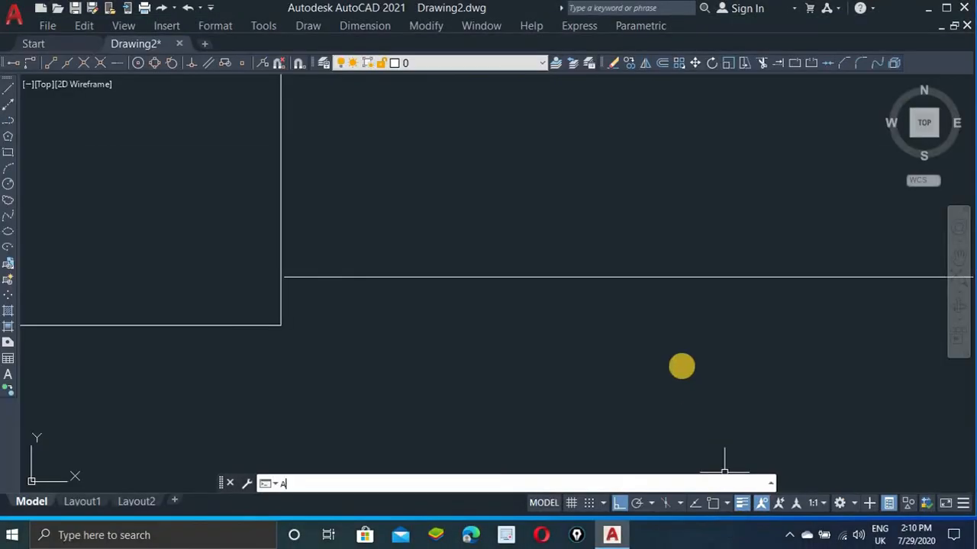
key(Escape)
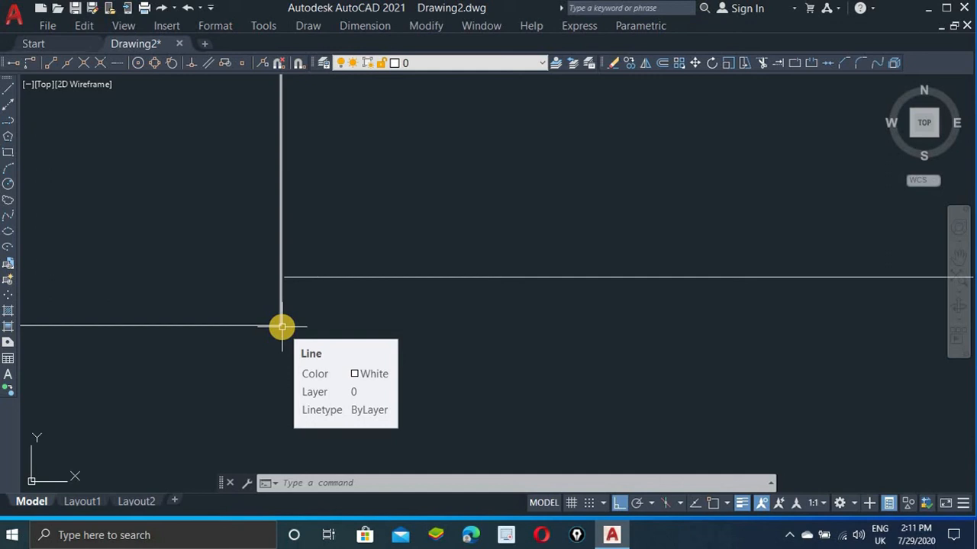
Turn on 2D object snap.
click(713, 504)
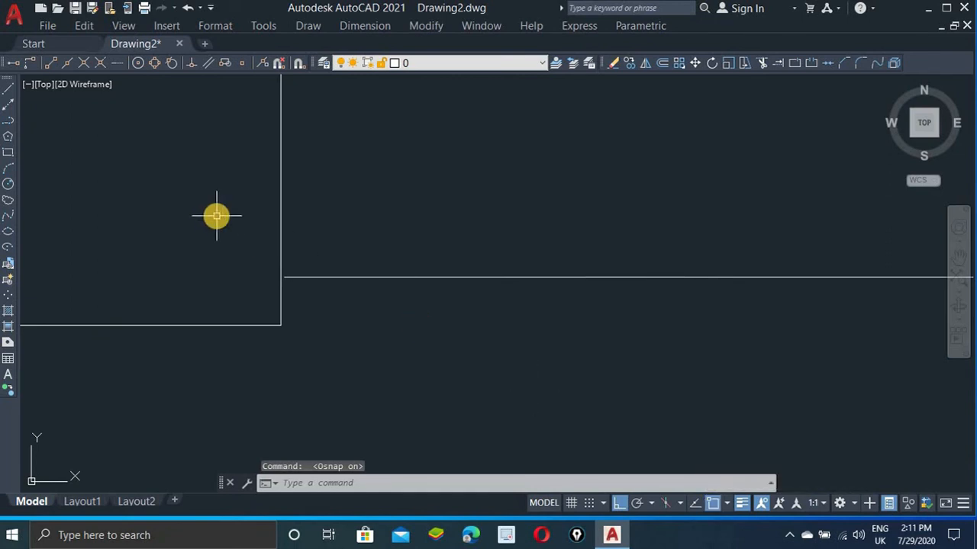
text(l)
key(Return)
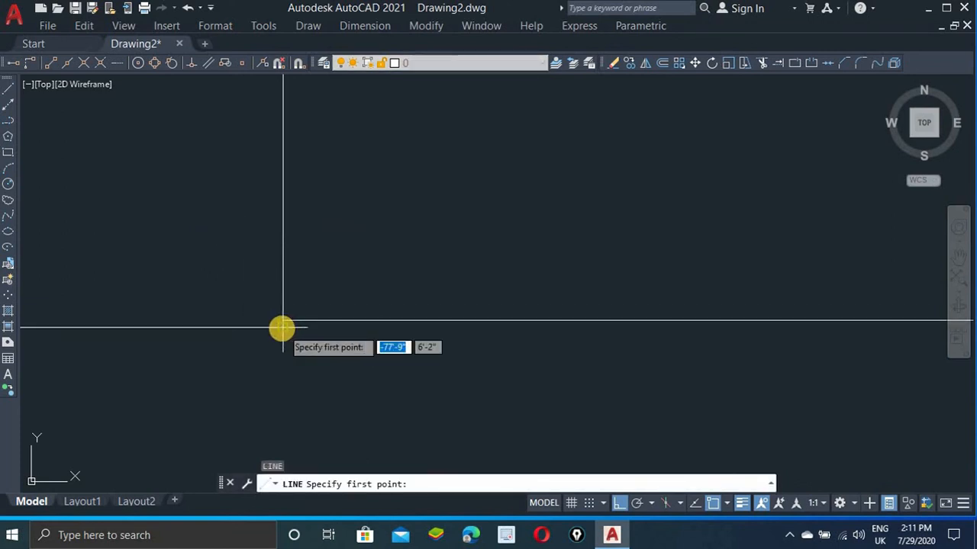
click(270, 320)
scroll(270, 320, up, 3)
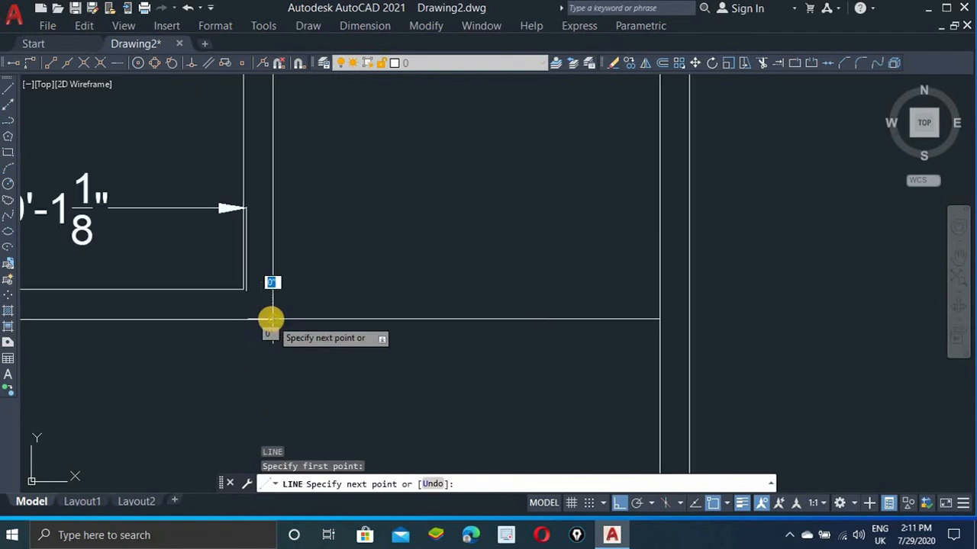
scroll(264, 352, down, 4)
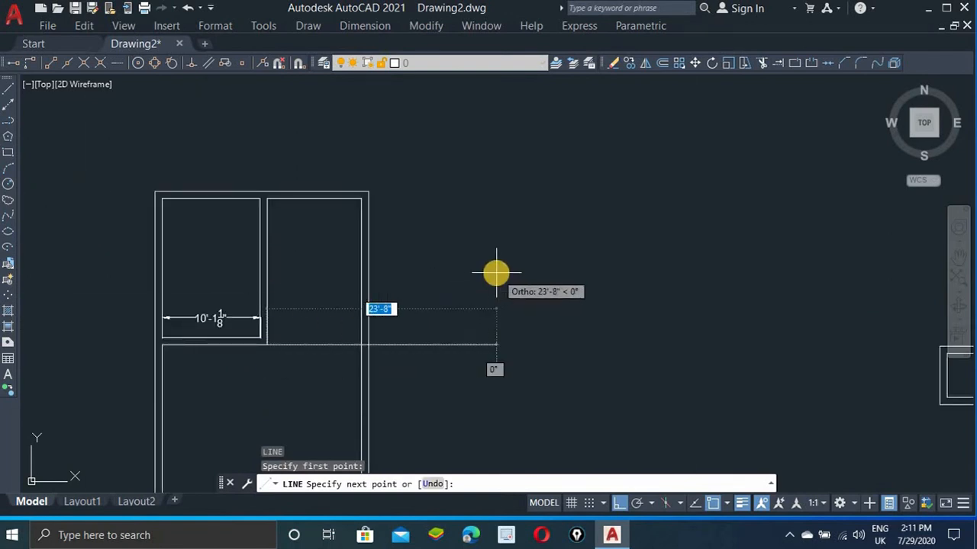
key(Escape)
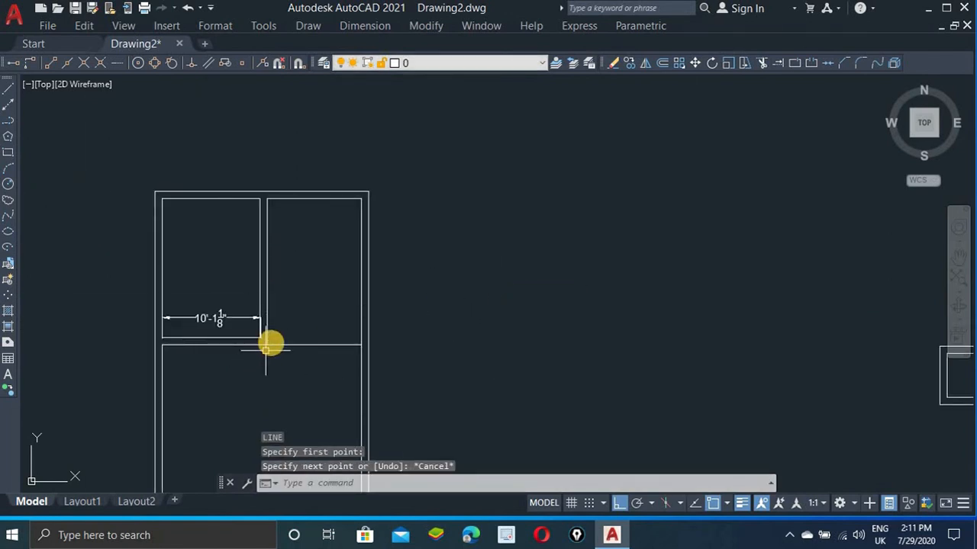
With object snap and Ortho on, draw a horizontal line from the small room's exact outer wall corner to a point beyond the exterior wall.
scroll(271, 343, up, 2)
scroll(271, 343, up, 2)
scroll(216, 369, up, 2)
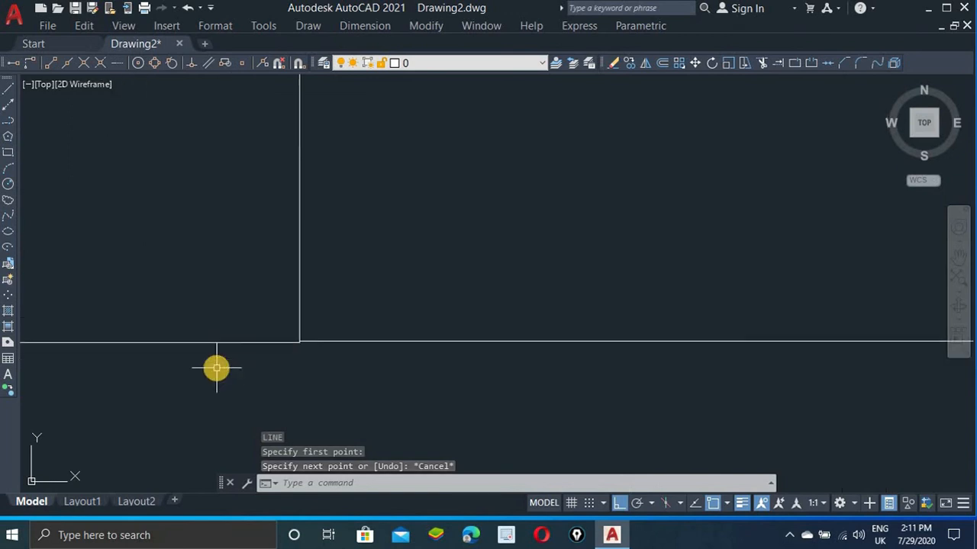
scroll(299, 343, down, 2)
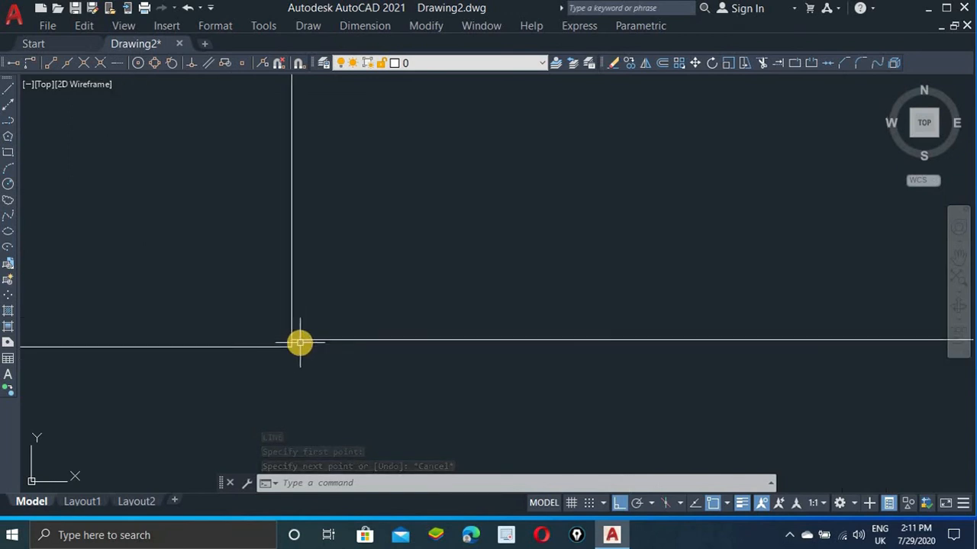
scroll(299, 343, down, 3)
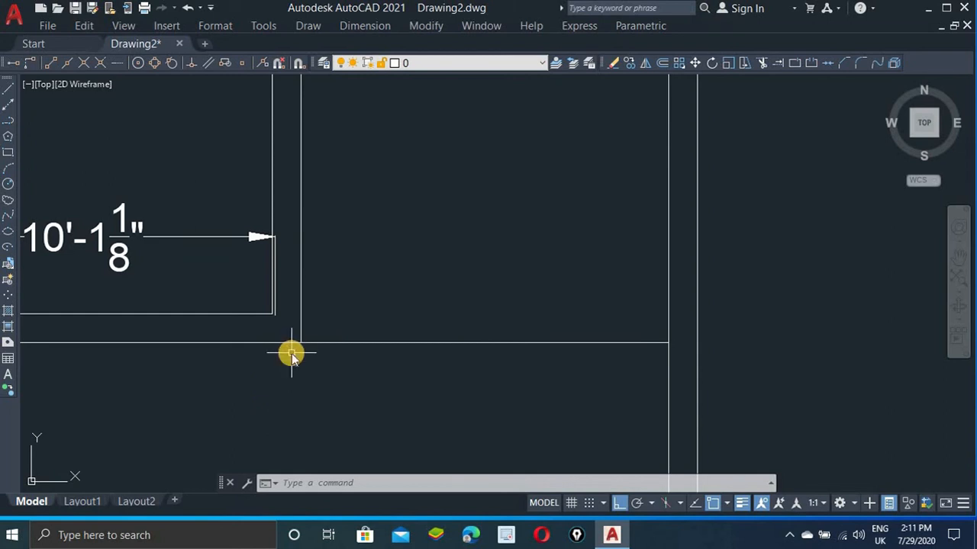
text(l)
key(Return)
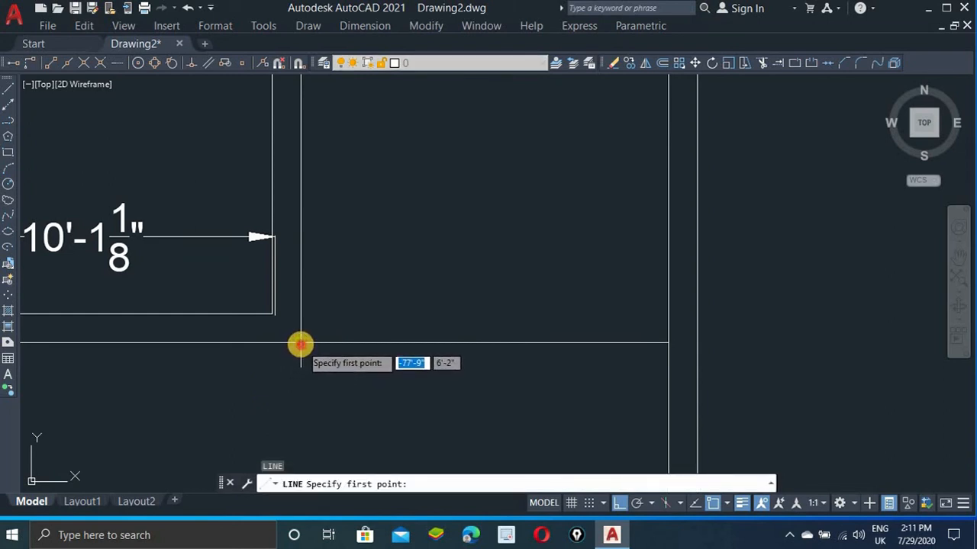
click(300, 344)
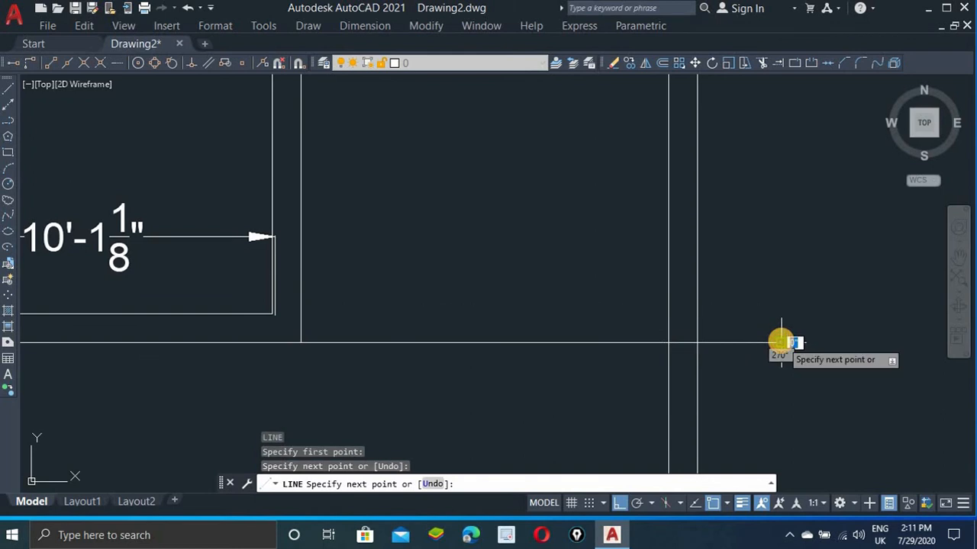
key(Escape)
Delete the earlier misaligned horizontal line lying just above the line snapped to the wall corner.
scroll(296, 355, up, 2)
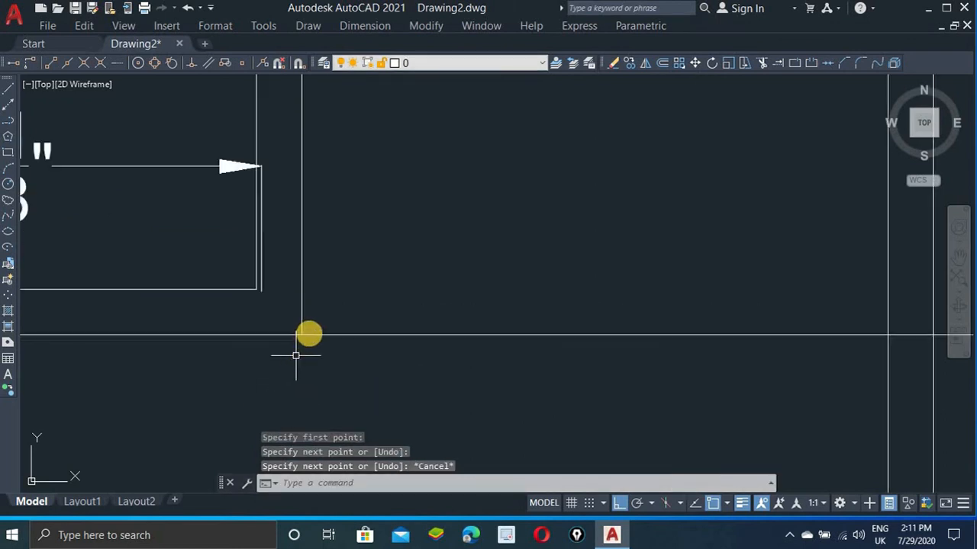
scroll(296, 355, up, 4)
scroll(238, 357, up, 1)
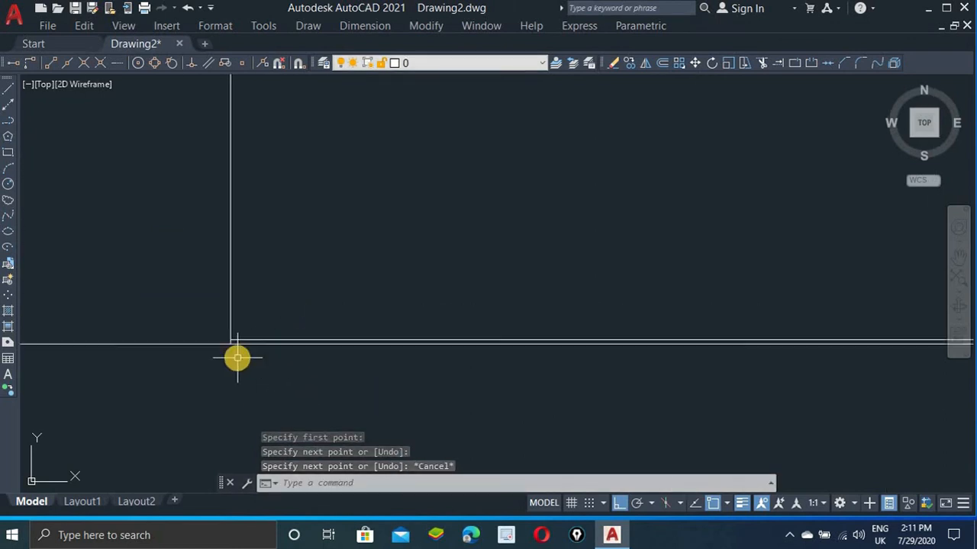
scroll(237, 357, up, 5)
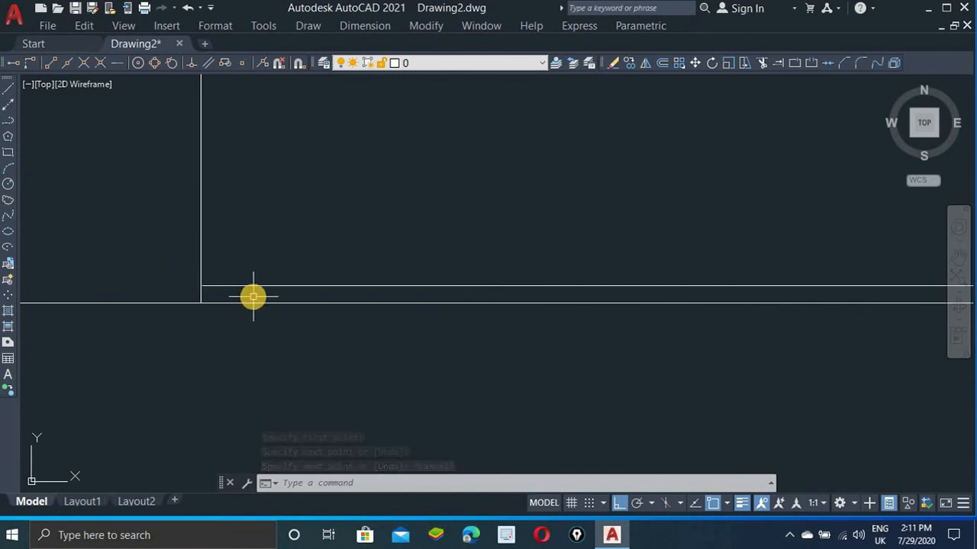
drag(254, 296, 232, 237)
key(Delete)
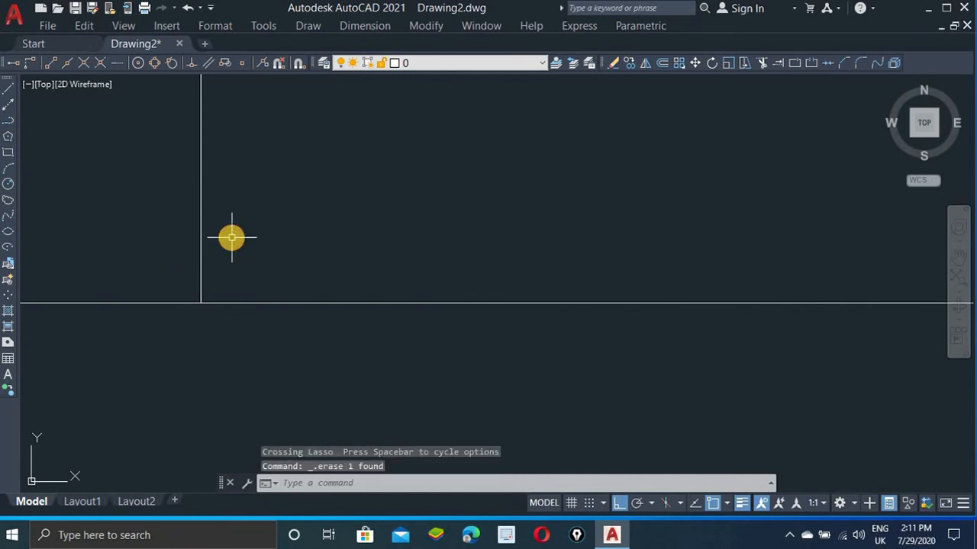
Review the object snap modes in Drafting Settings, switching Center off and on again, and close the dialog without applying changes.
scroll(232, 237, down, 5)
scroll(231, 238, down, 2)
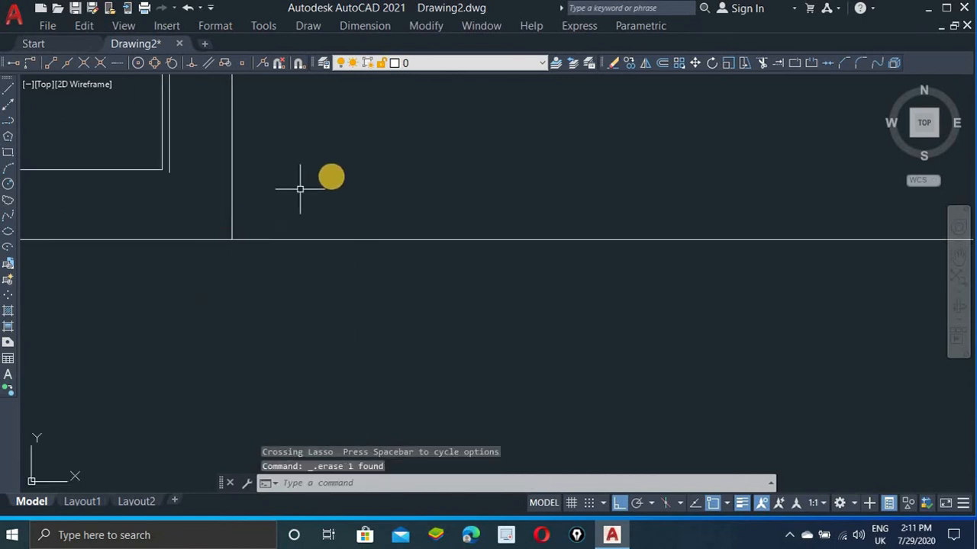
scroll(332, 176, down, 5)
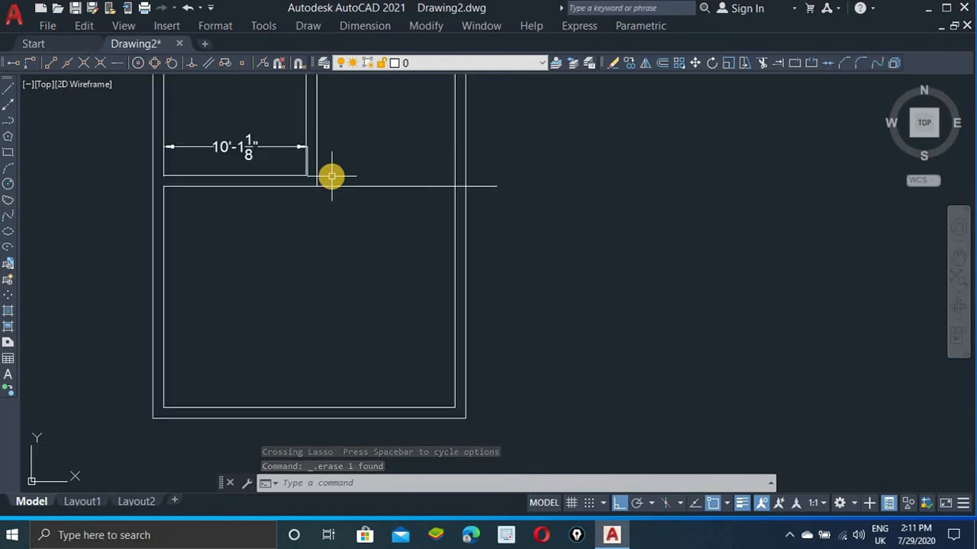
click(727, 503)
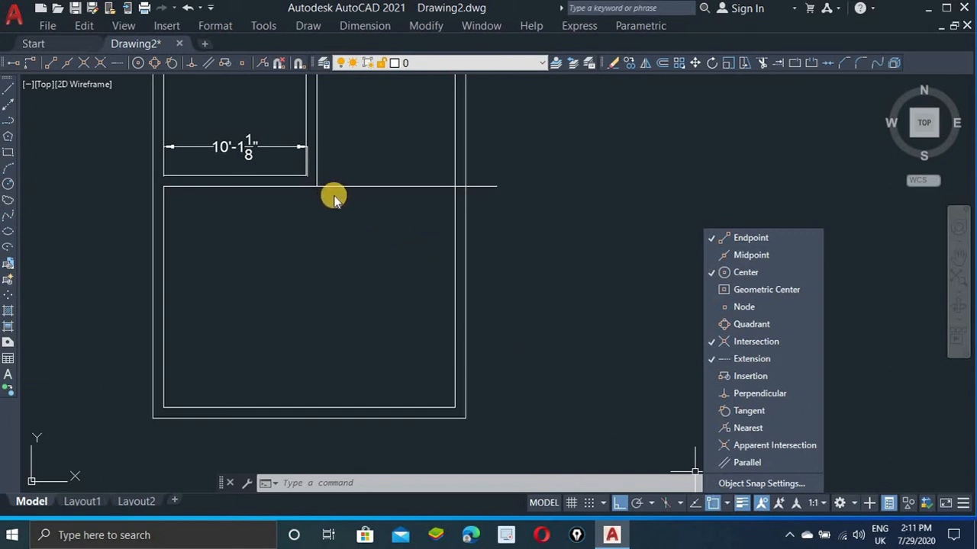
click(753, 484)
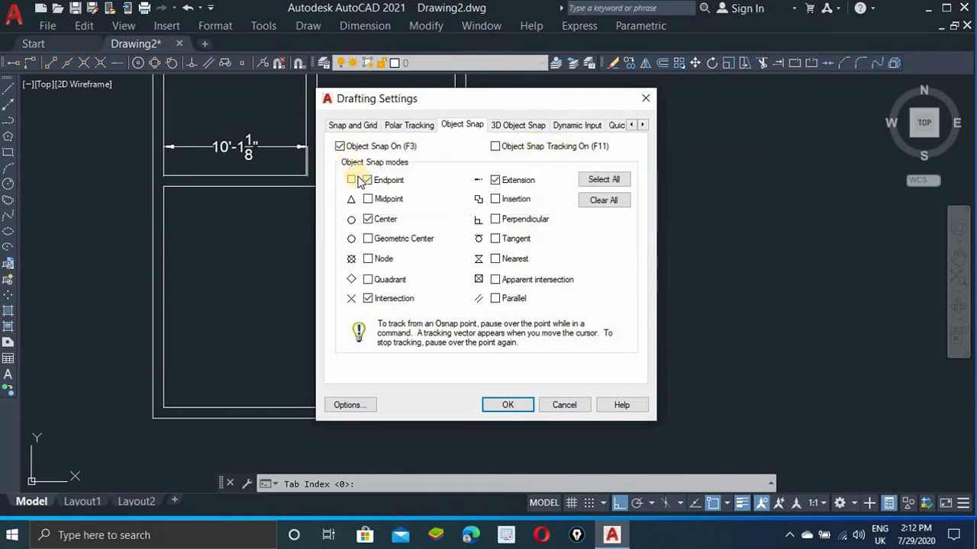
click(368, 219)
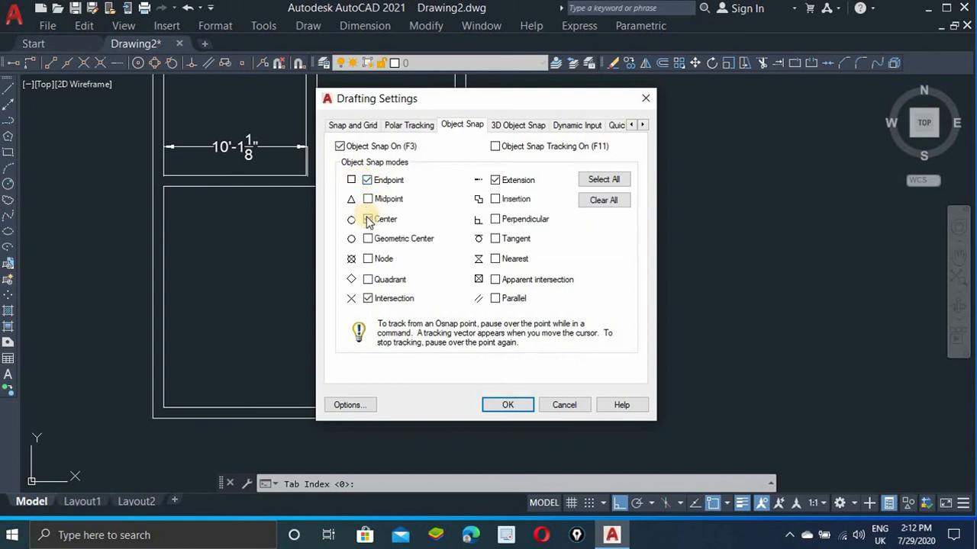
click(368, 219)
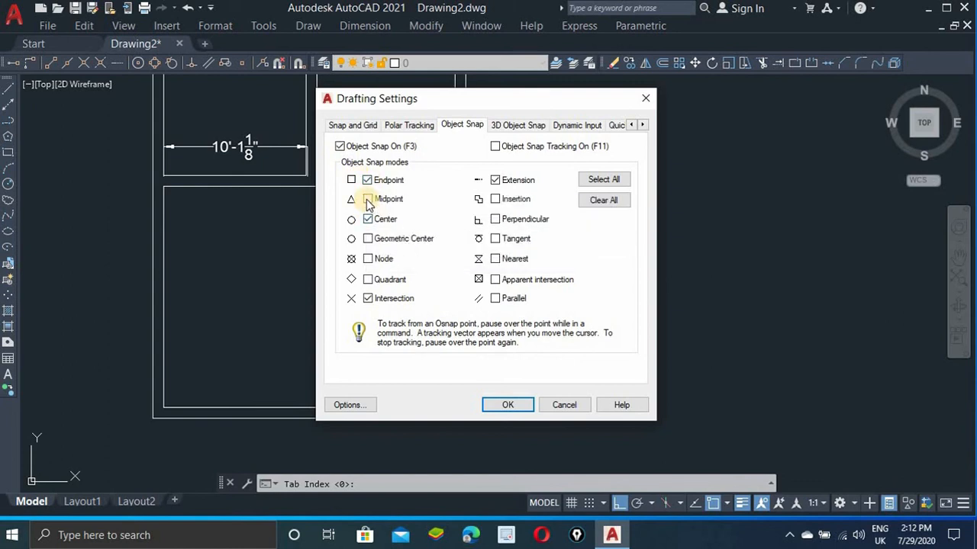
click(645, 99)
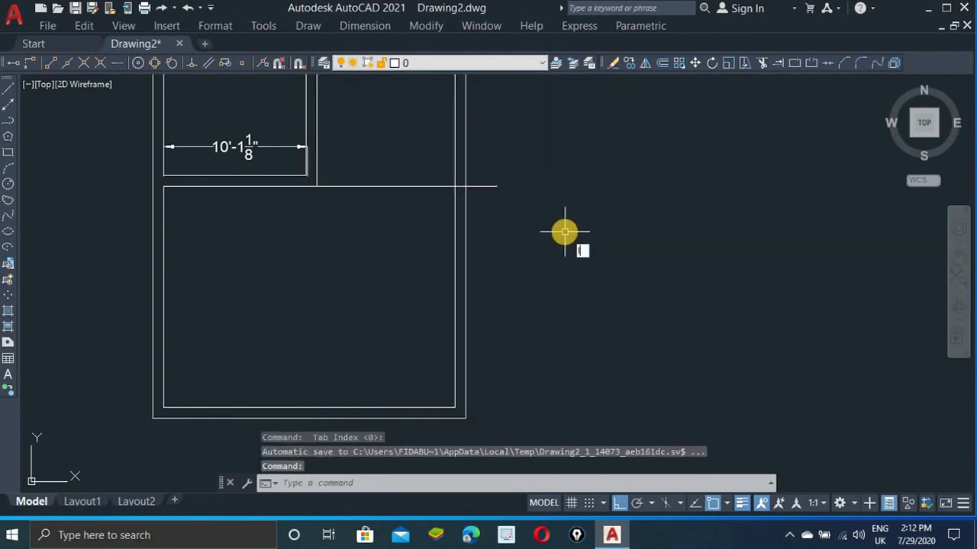
With Ortho on, draw a long freestanding horizontal line in the empty space east of the floor plan.
text(l)
key(Return)
click(546, 238)
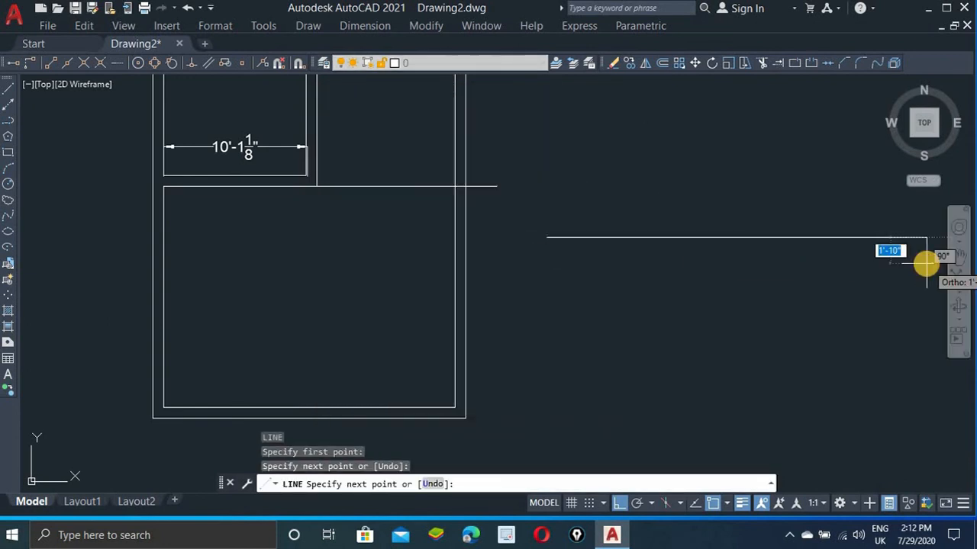
key(Escape)
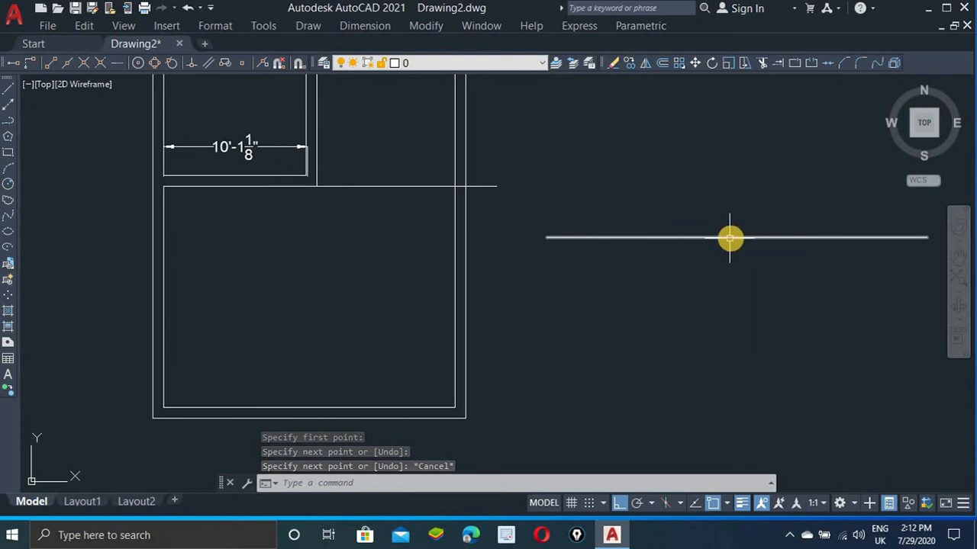
Try to start a line from the midpoint of the freestanding horizontal line, cancelling both attempts.
mouse_move(730, 238)
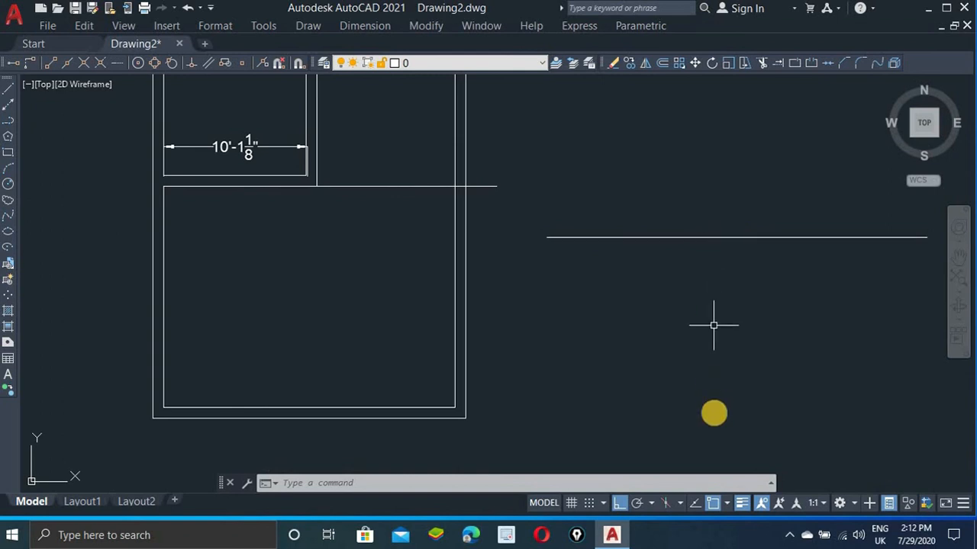
click(713, 503)
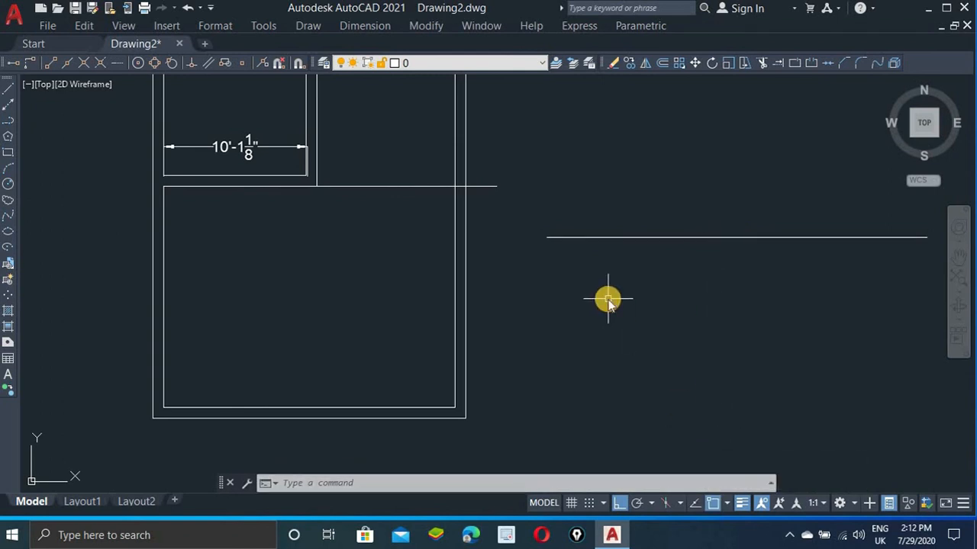
key(l)
key(Return)
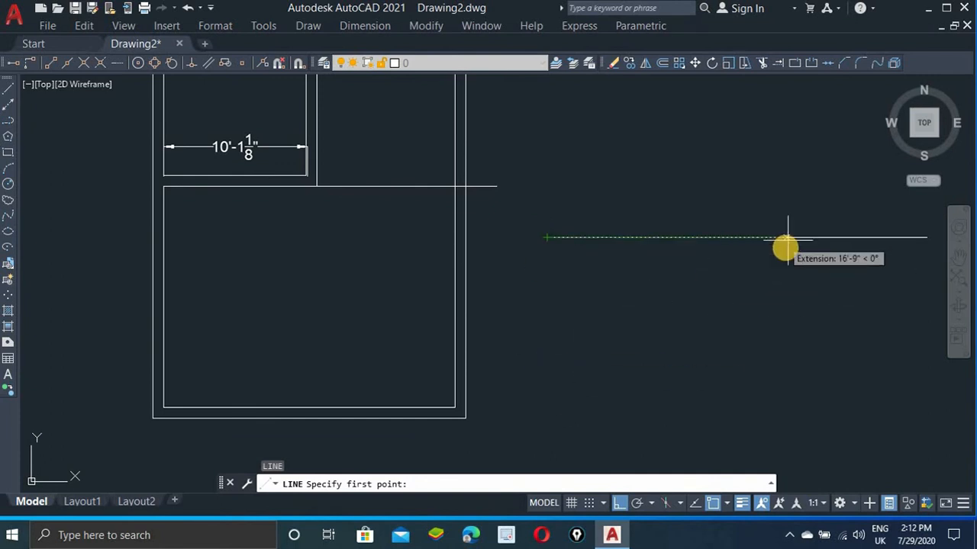
key(Escape)
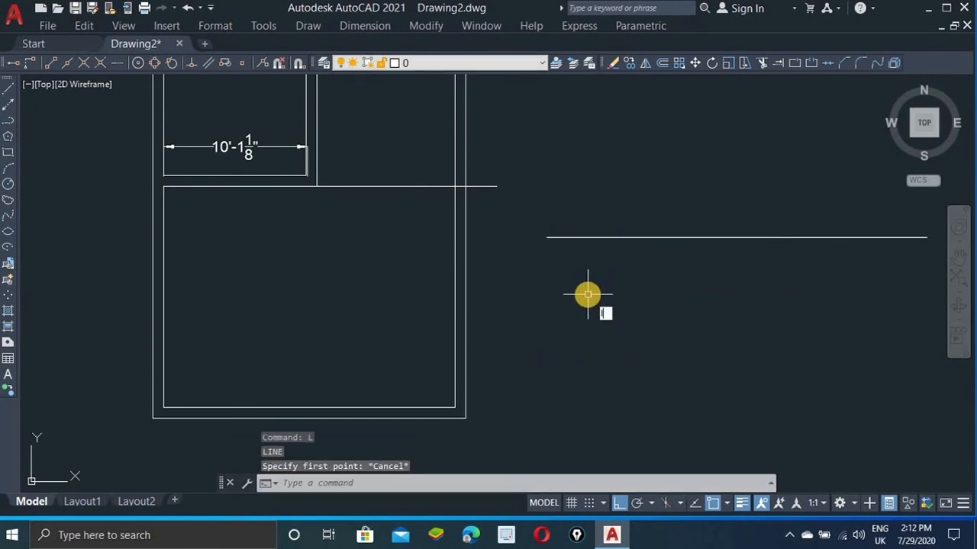
key(Return)
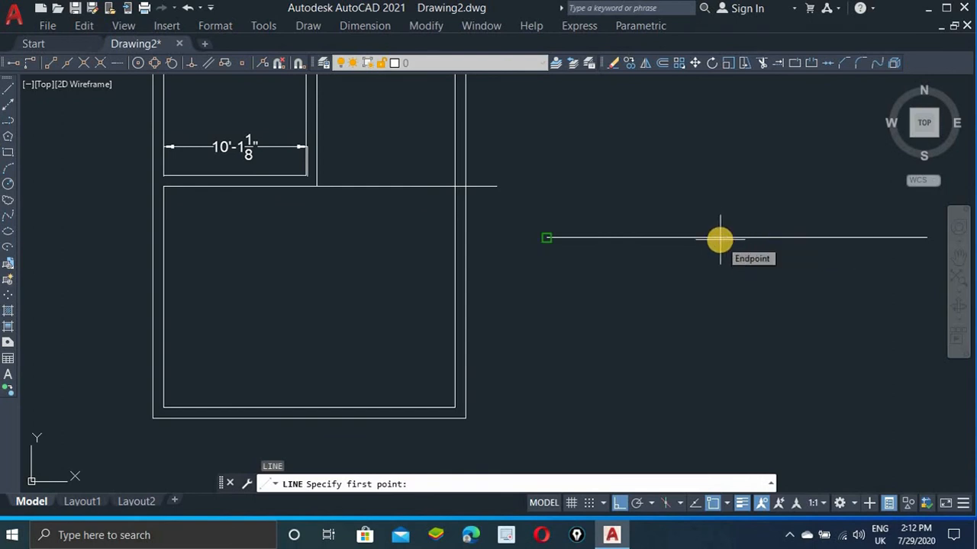
key(Escape)
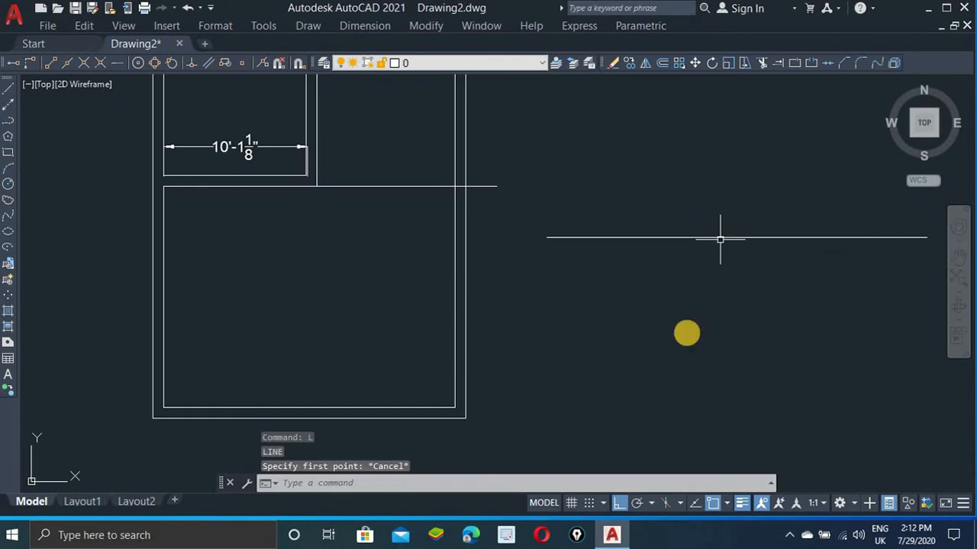
In the object snap settings, enable Midpoint and Insertion, disable Intersection and Extension, keep Endpoint and Center on, and apply the changes.
click(730, 505)
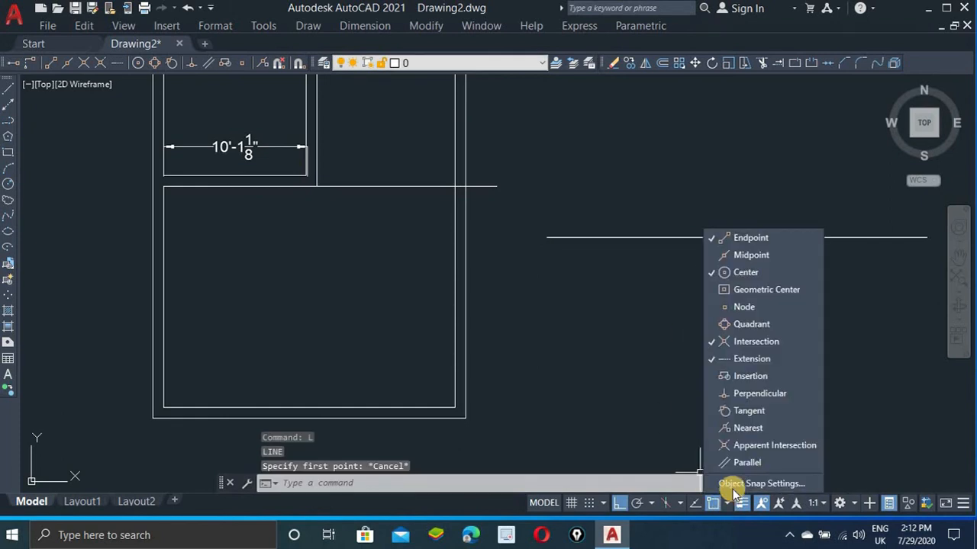
click(761, 483)
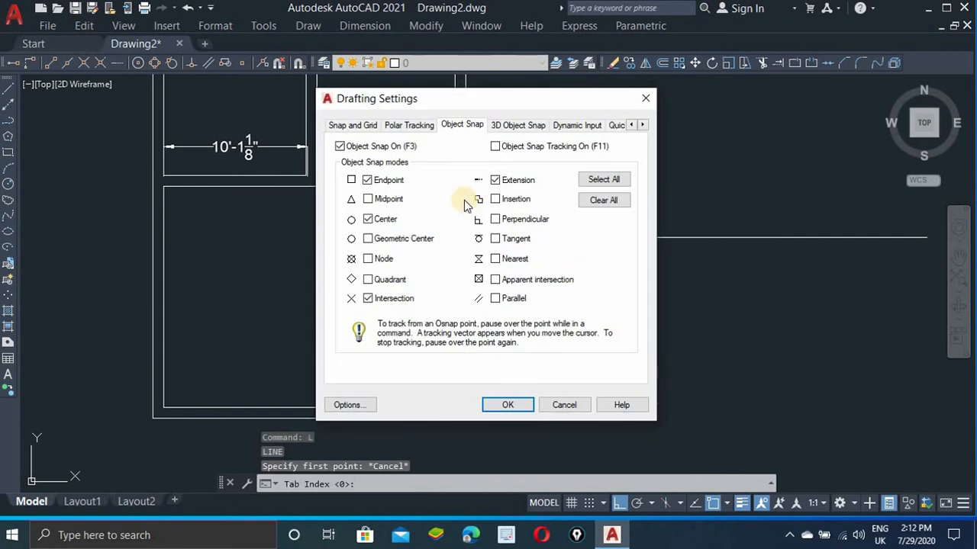
click(368, 200)
click(368, 298)
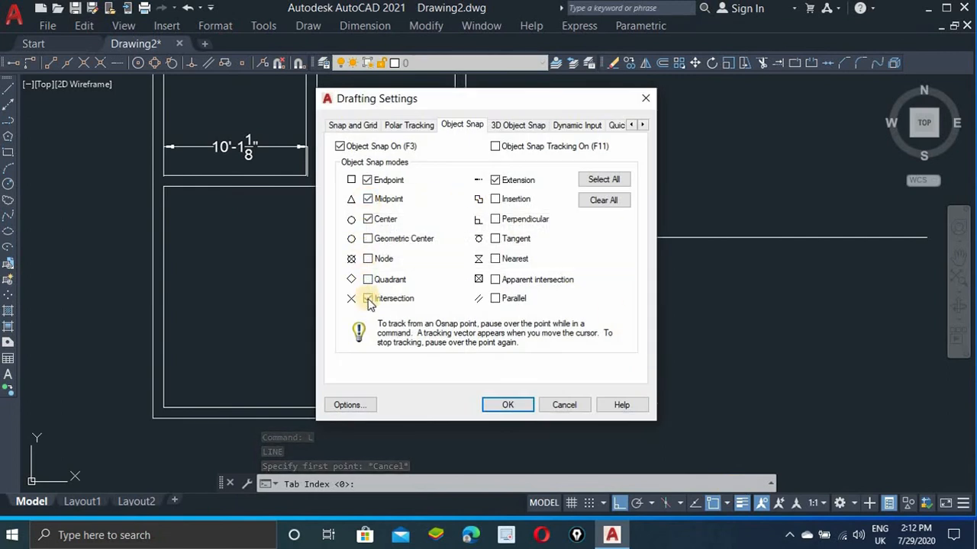
click(367, 181)
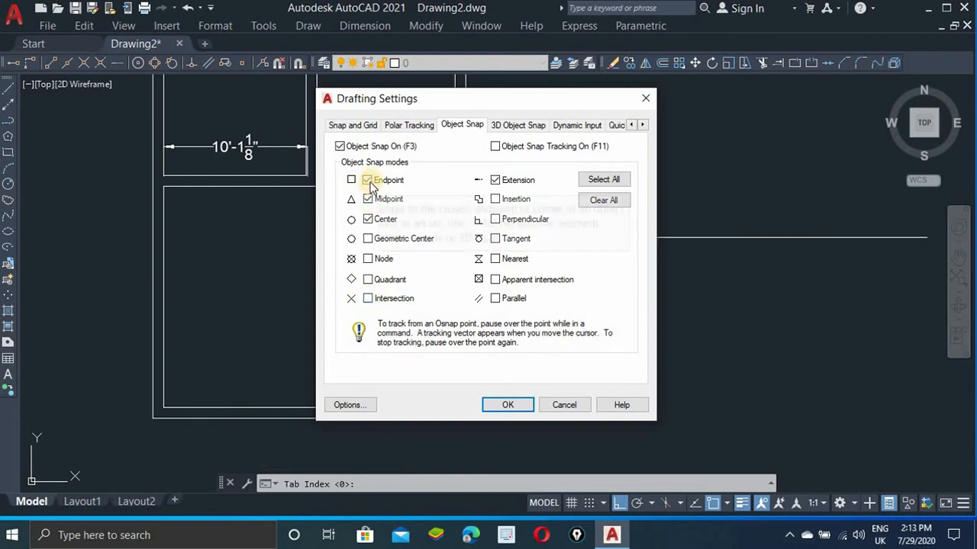
click(368, 219)
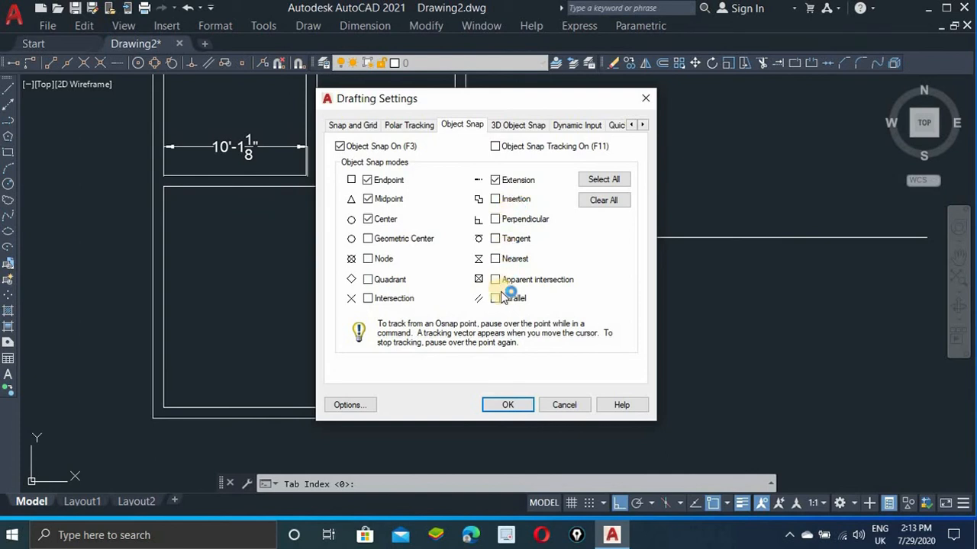
click(495, 199)
click(495, 181)
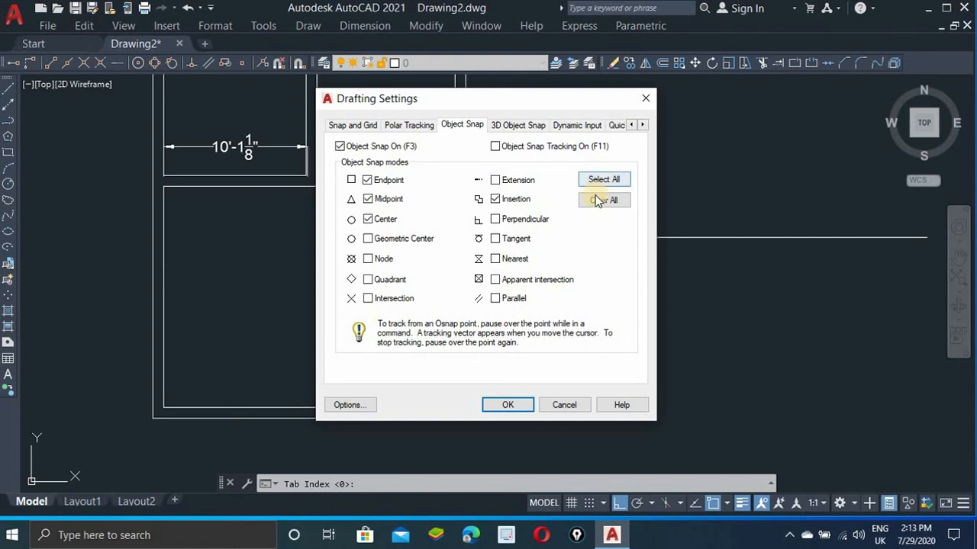
click(503, 405)
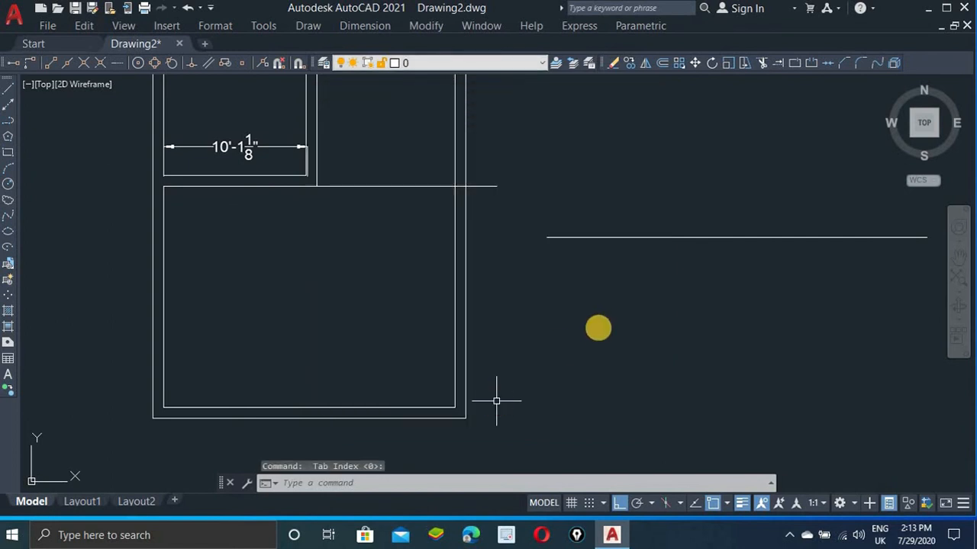
Draw a vertical line about 6 feet long downward from the midpoint of the freestanding horizontal line.
scroll(598, 328, down, 4)
scroll(702, 307, up, 6)
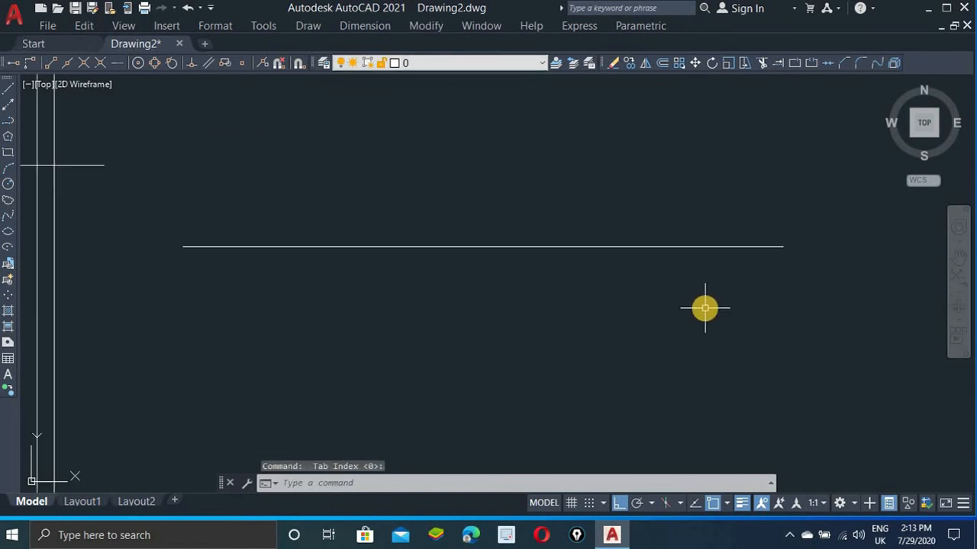
text(l)
key(Return)
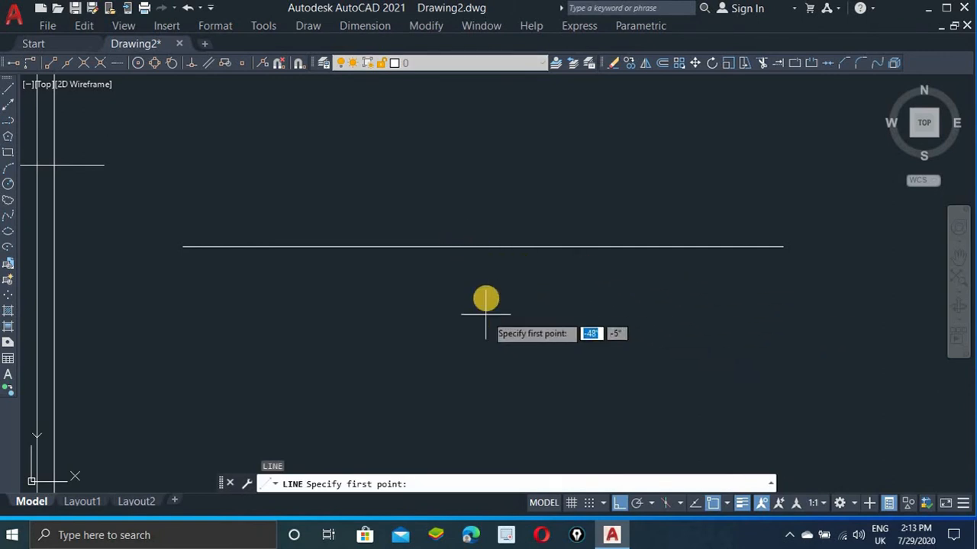
click(483, 247)
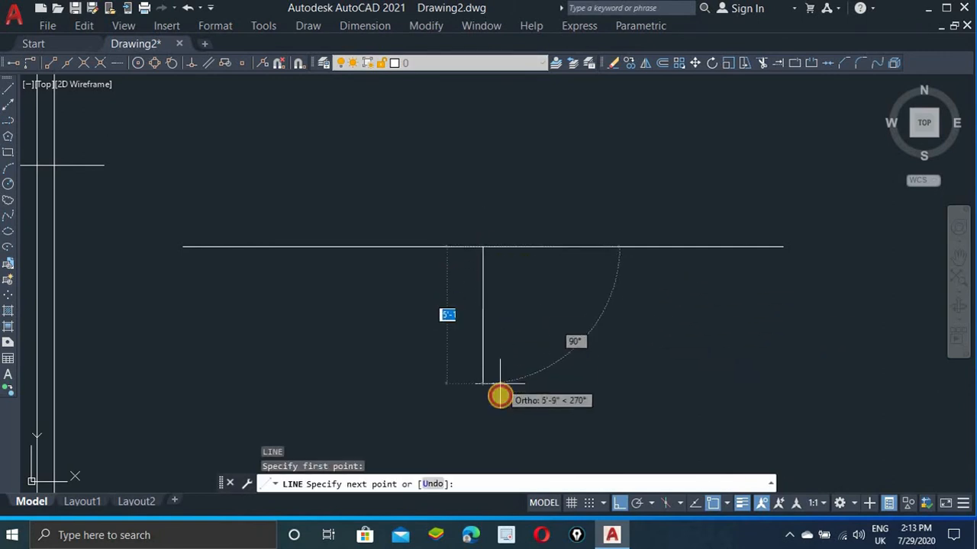
click(501, 397)
key(Return)
Zoom far away from the drawing, and bring all objects back into view with the Zoom All option.
scroll(607, 286, down, 3)
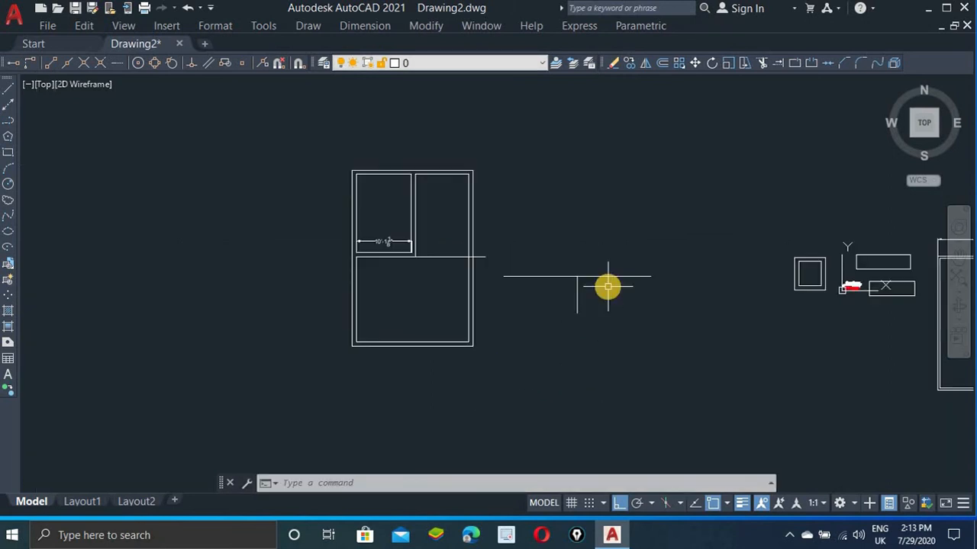
scroll(607, 286, down, 2)
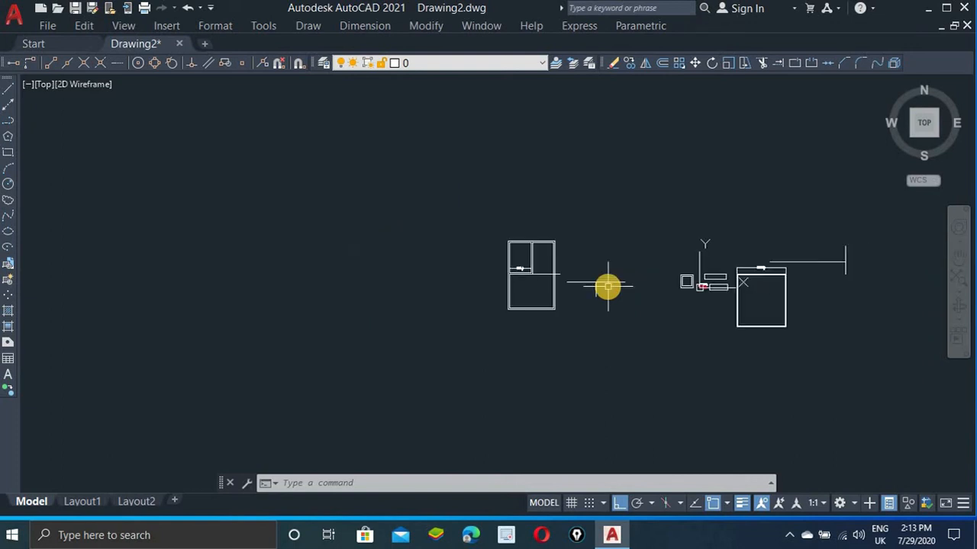
scroll(664, 314, down, 3)
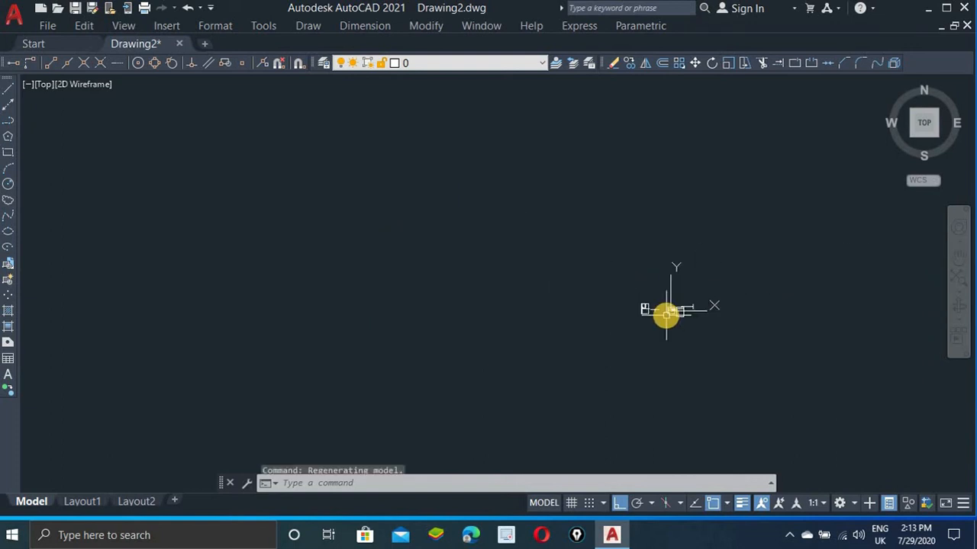
scroll(659, 337, down, 3)
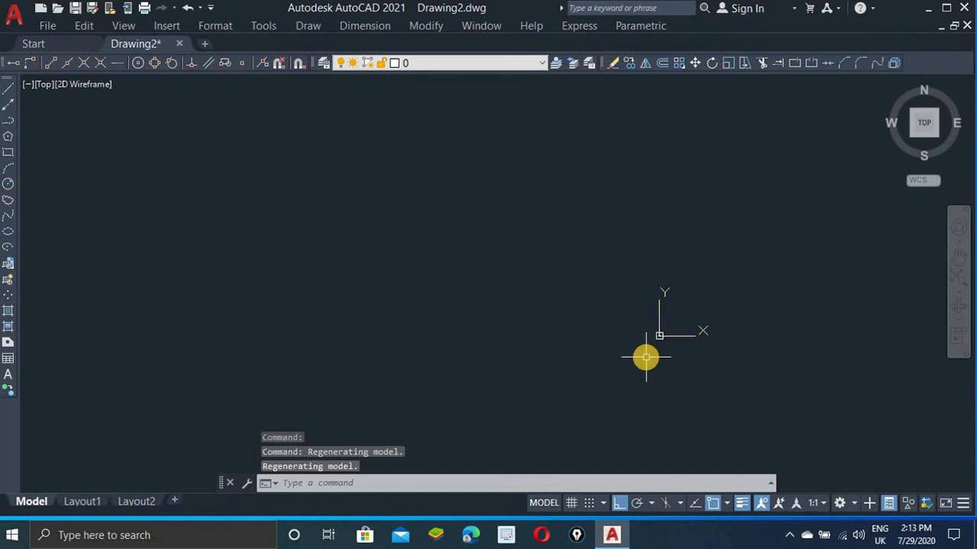
scroll(699, 343, up, 6)
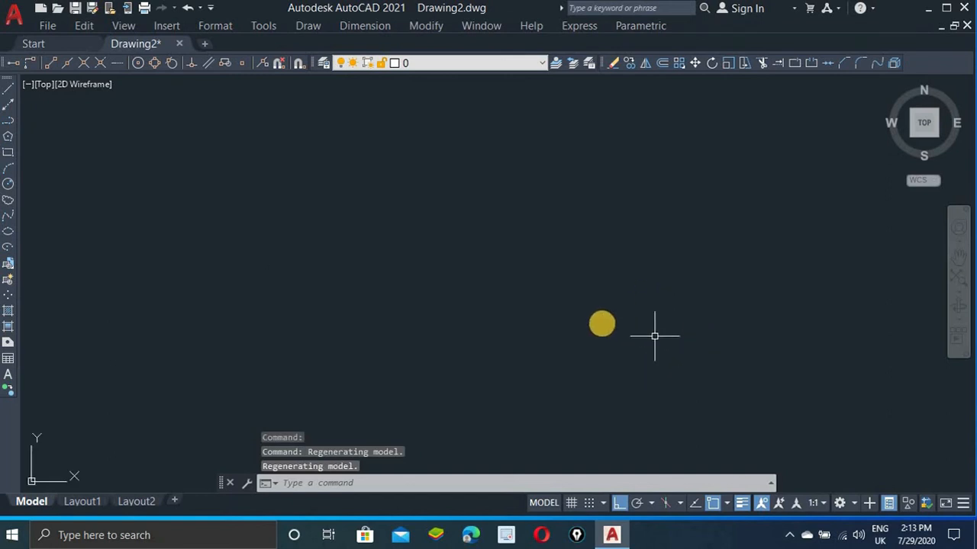
scroll(602, 323, down, 3)
scroll(602, 323, up, 5)
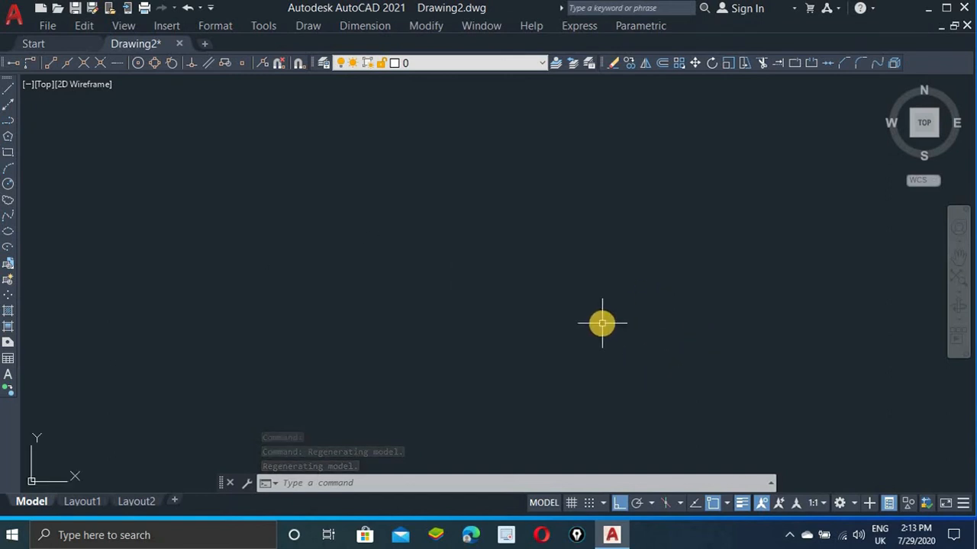
scroll(602, 324, down, 5)
scroll(451, 292, up, 5)
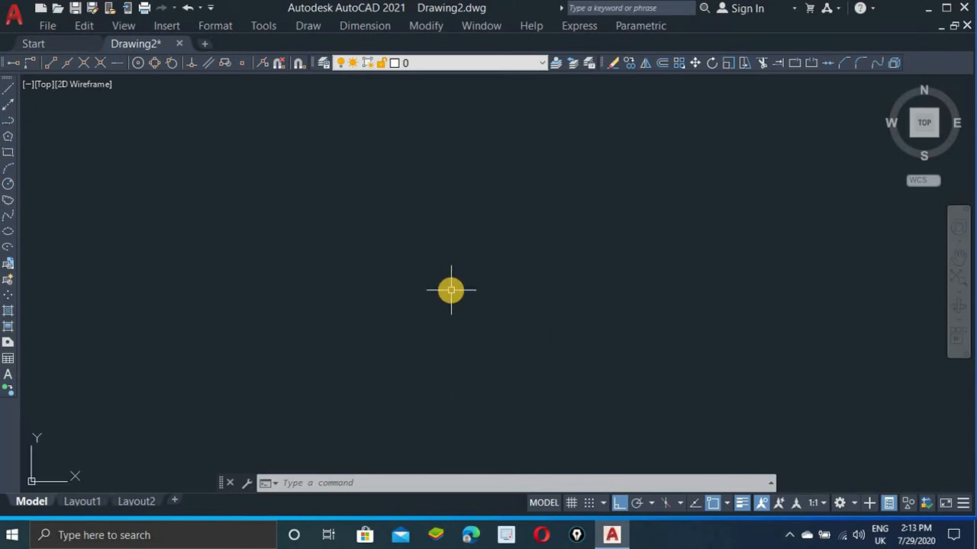
scroll(451, 299, down, 5)
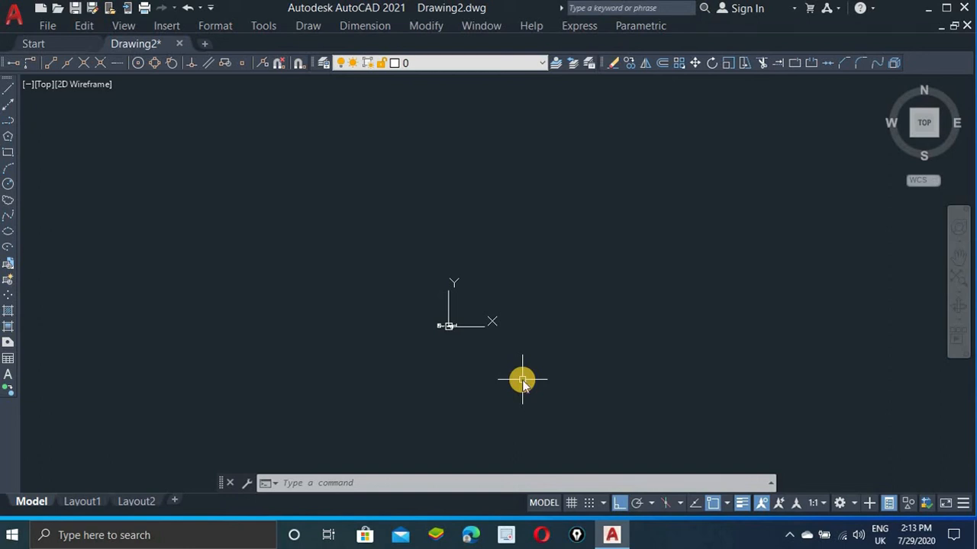
text(z)
key(Return)
text(a)
key(Return)
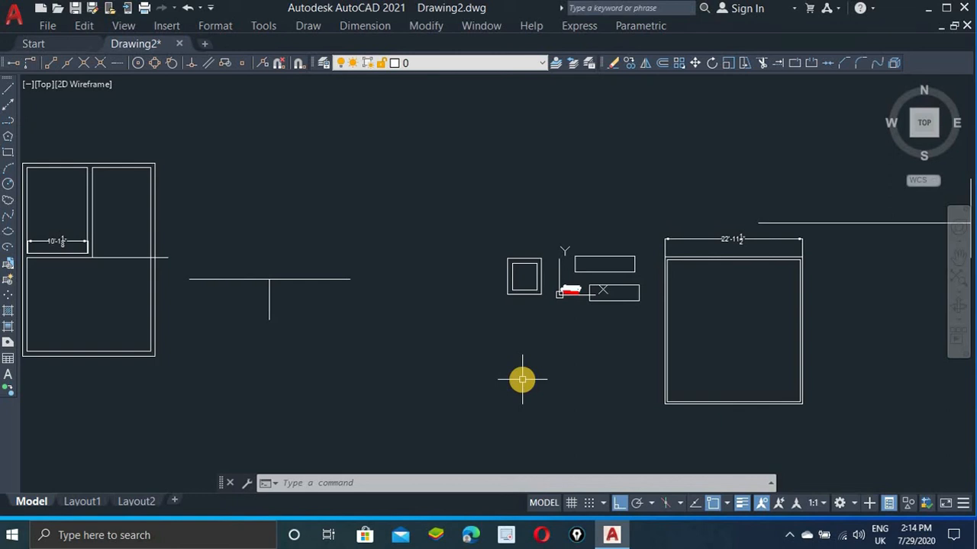
Repeat the Zoom All demonstration by losing the drawing at an extreme zoom level and fitting everything in view again.
scroll(522, 379, down, 10)
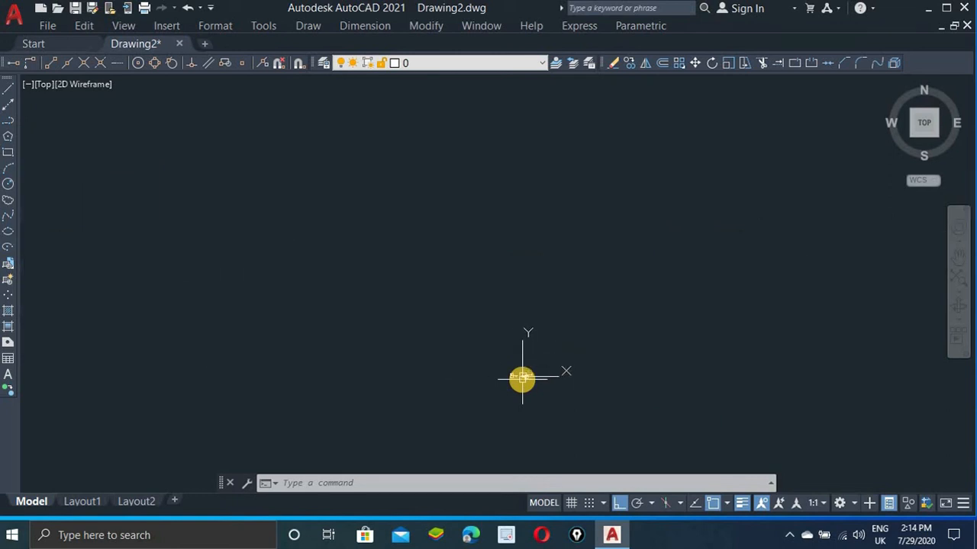
scroll(257, 336, down, 4)
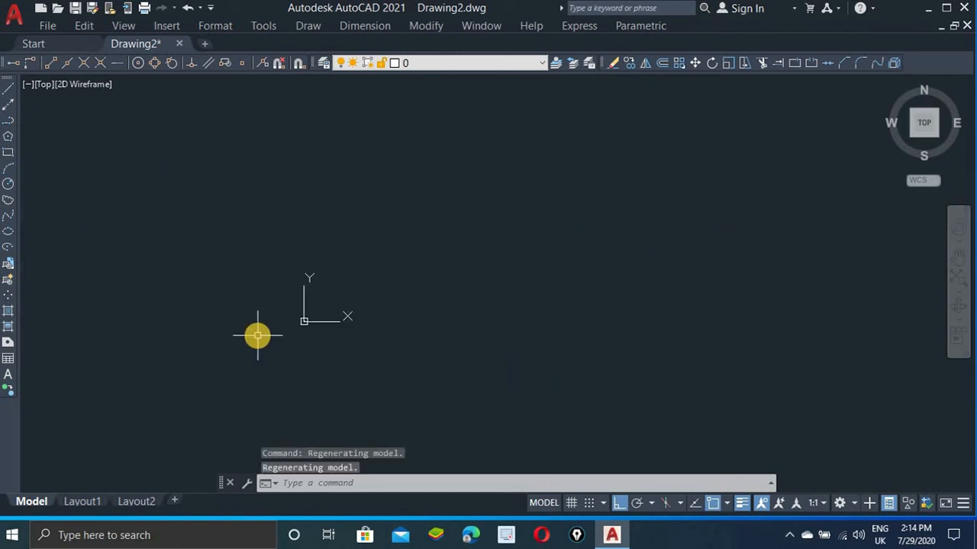
scroll(603, 253, up, 3)
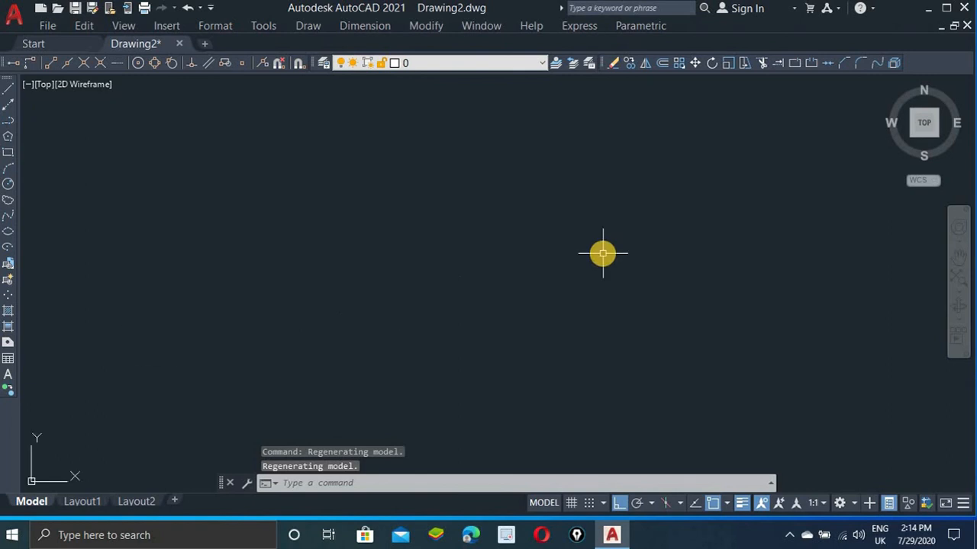
scroll(652, 182, down, 1)
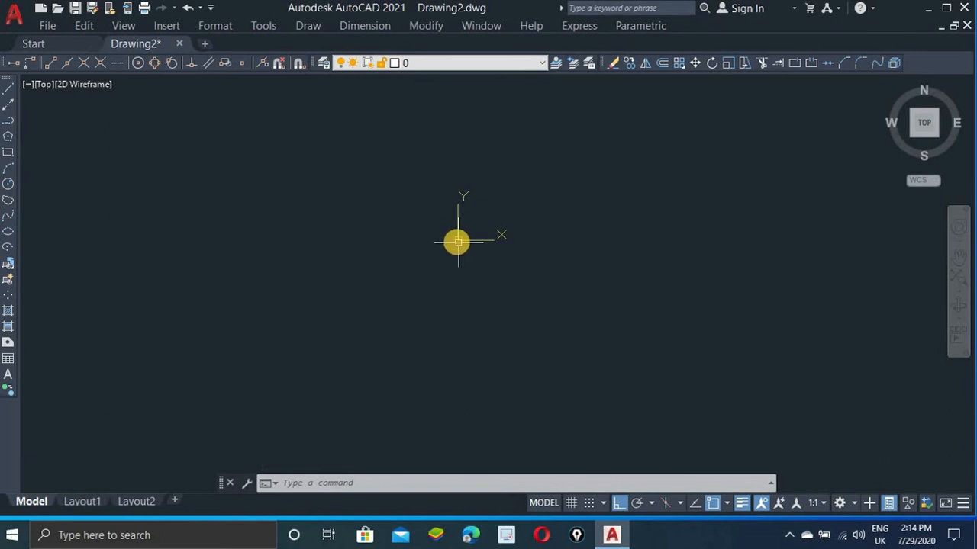
scroll(457, 242, up, 3)
scroll(457, 242, up, 6)
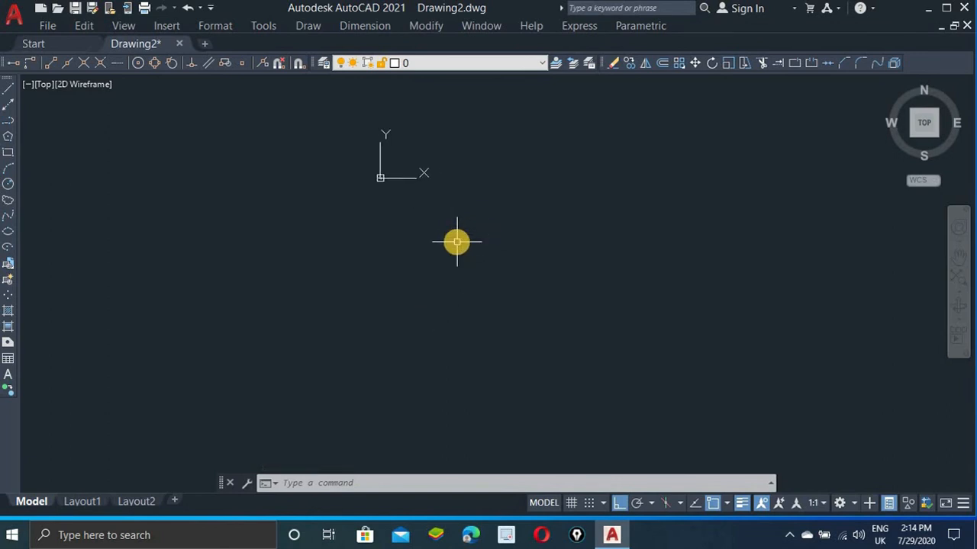
text(z)
key(Return)
key(Return)
text(a)
key(Return)
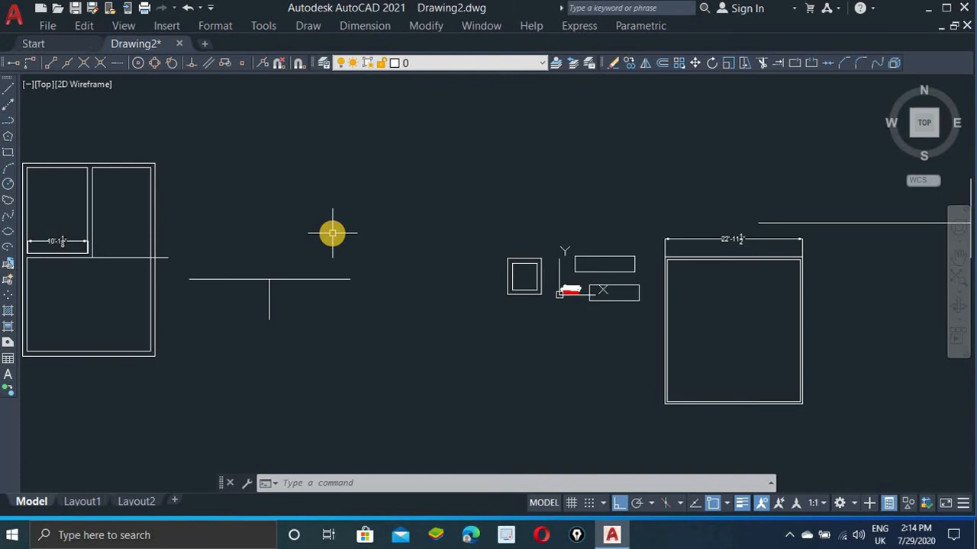
scroll(829, 302, up, 2)
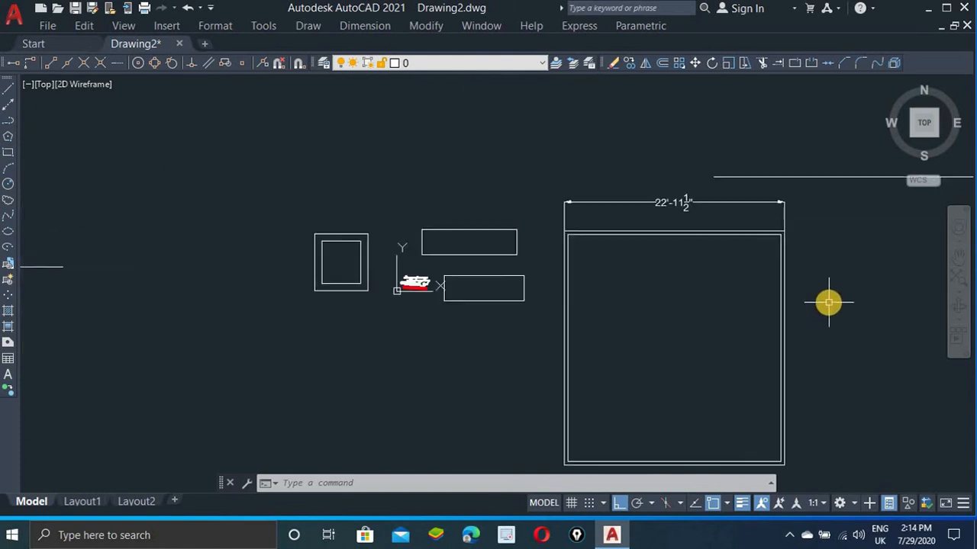
scroll(829, 303, up, 2)
scroll(829, 301, down, 8)
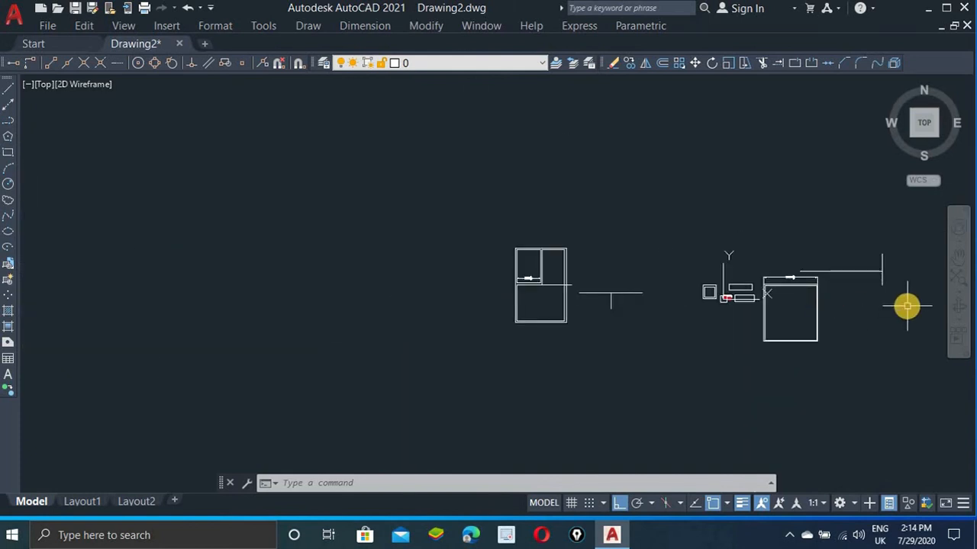
Use the Pan command to shift the view from the partitioned floor plan across to the separate square room, and exit the command.
scroll(907, 306, up, 8)
scroll(684, 264, down, 7)
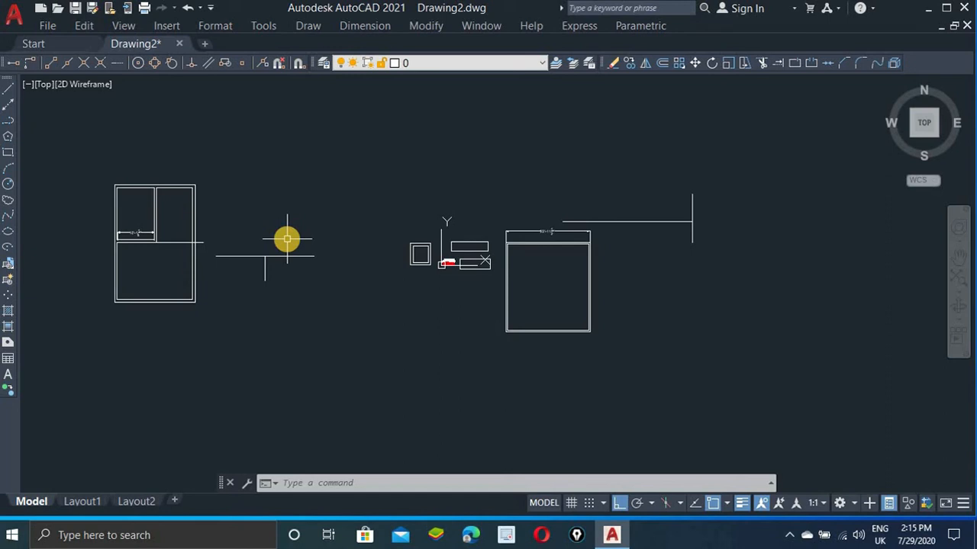
text(PAN)
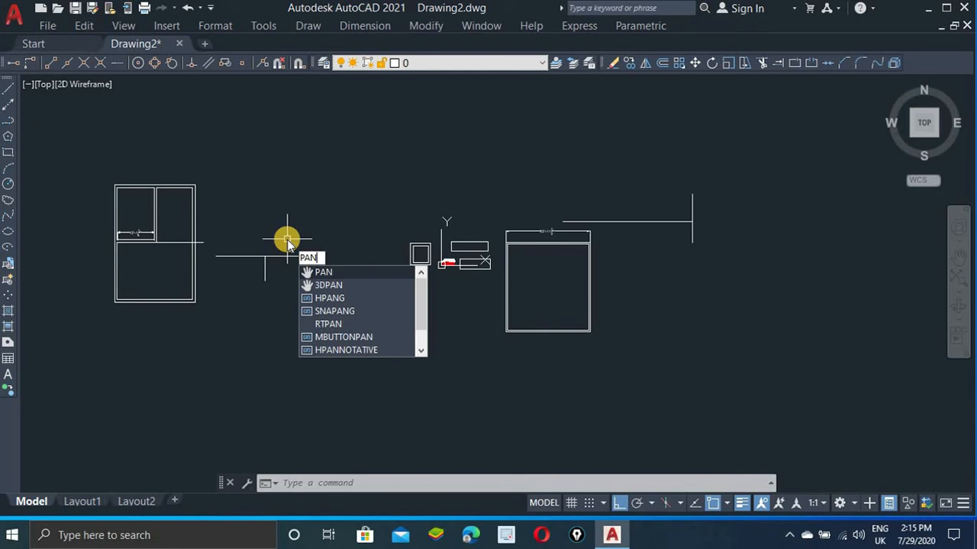
key(BackSpace)
key(BackSpace)
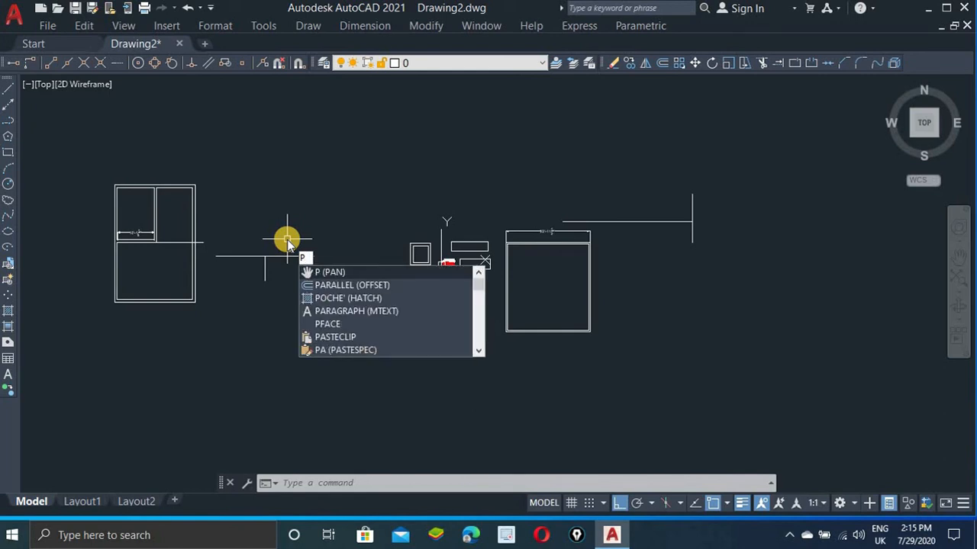
key(Return)
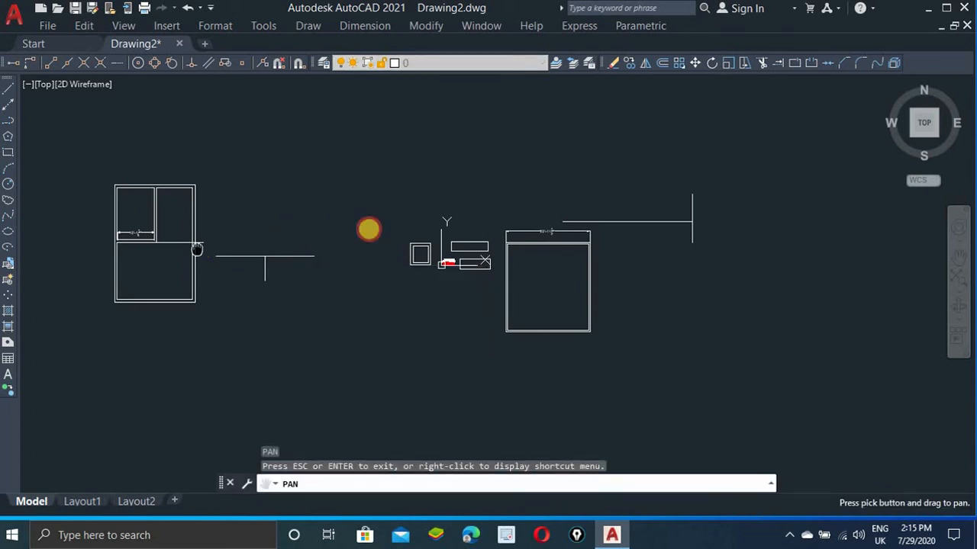
mouse_move(197, 250)
mouse_down()
mouse_move(577, 279)
mouse_move(390, 257)
mouse_move(161, 425)
mouse_move(562, 79)
mouse_move(396, 267)
mouse_up()
scroll(338, 253, up, 5)
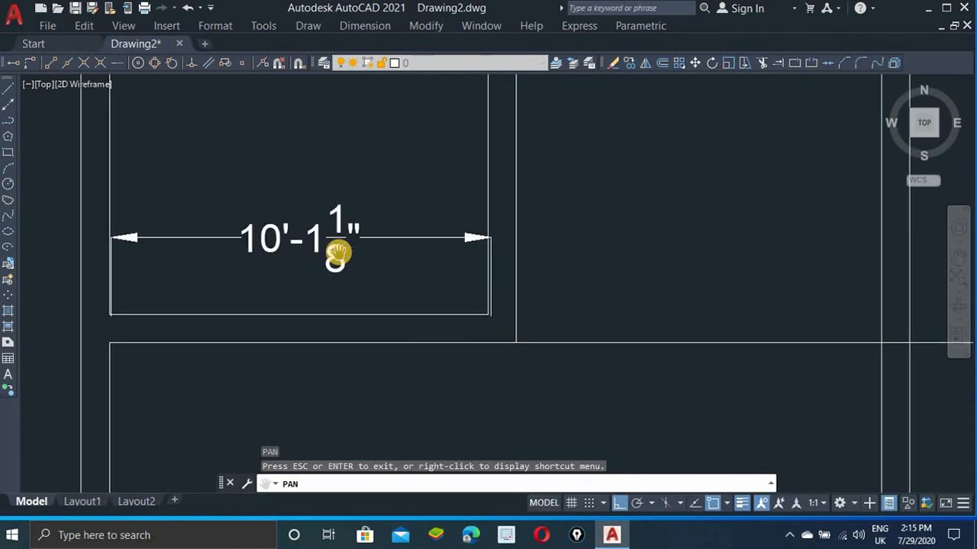
scroll(338, 253, down, 10)
scroll(397, 252, up, 8)
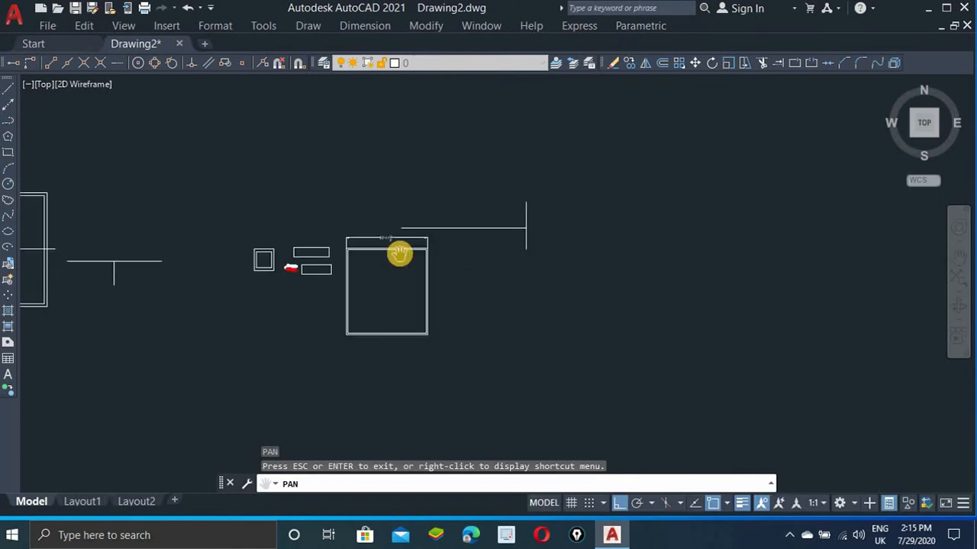
scroll(399, 253, up, 10)
scroll(415, 253, down, 8)
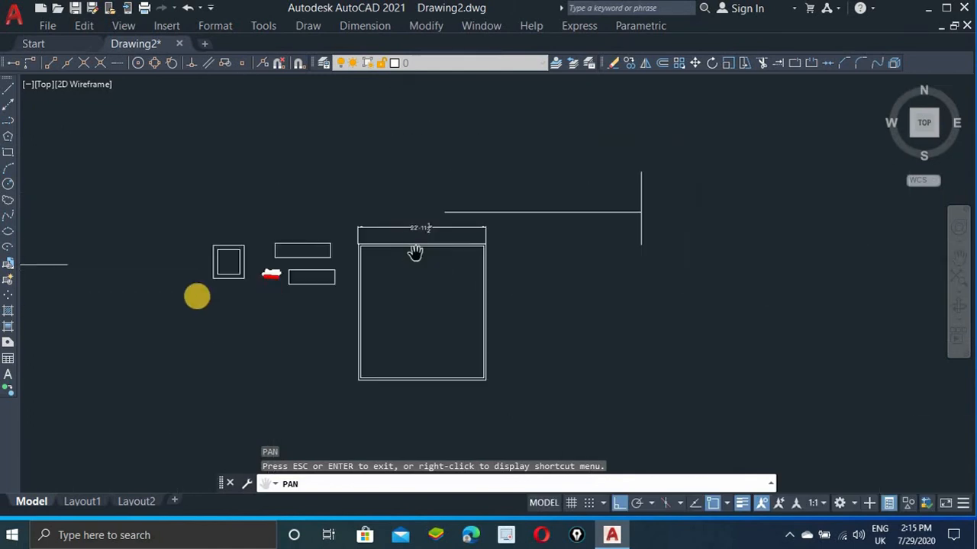
drag(197, 296, 262, 268)
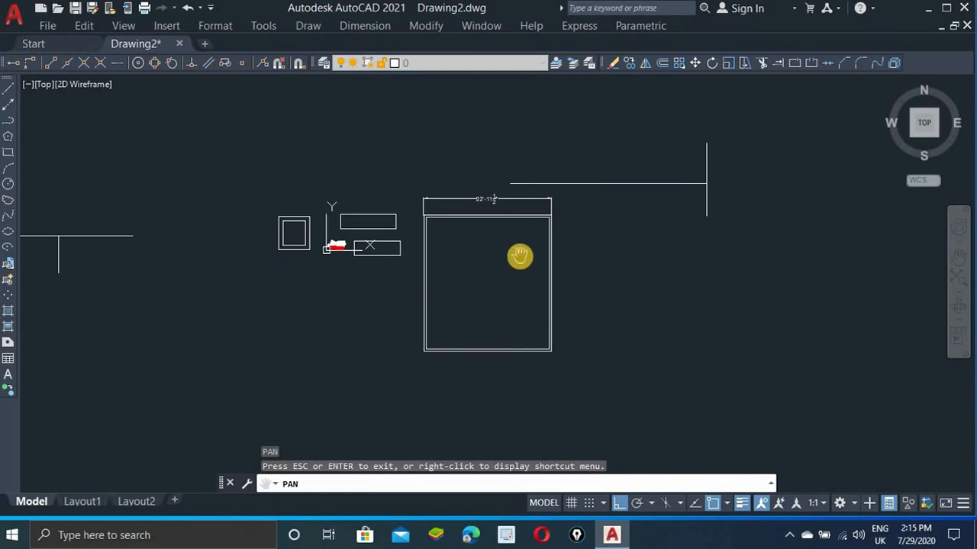
drag(519, 256, 392, 254)
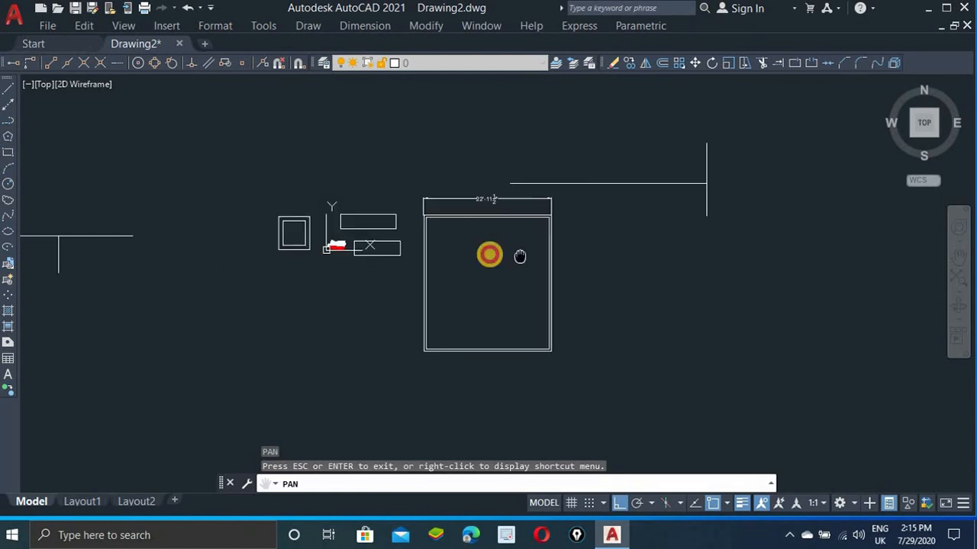
drag(519, 255, 393, 257)
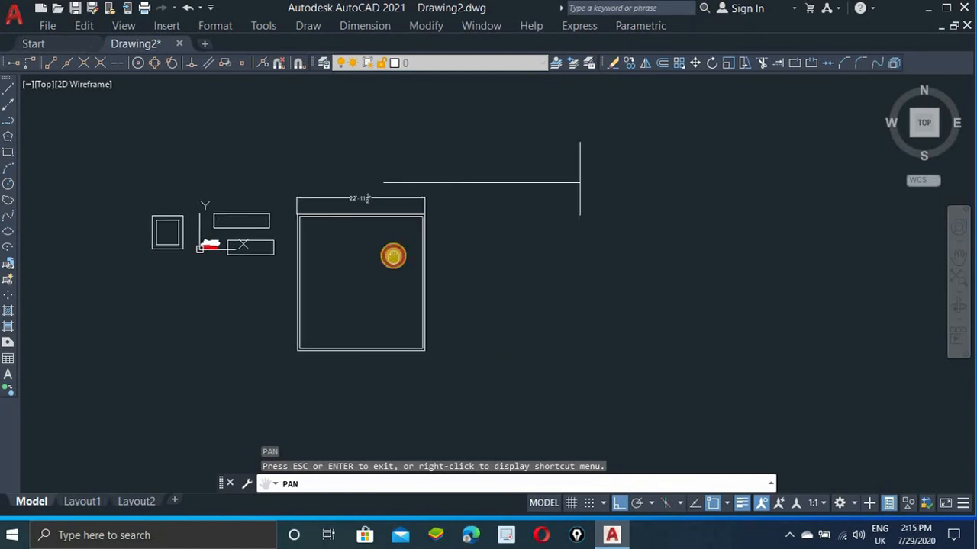
key(Escape)
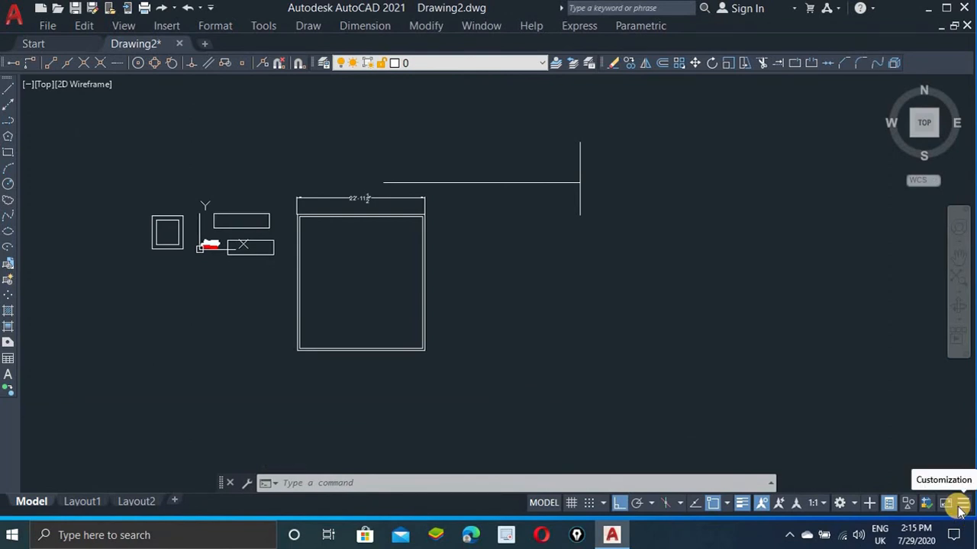
In the status bar customization, hide and restore the Grid toggle, and enable Dynamic Input.
click(960, 509)
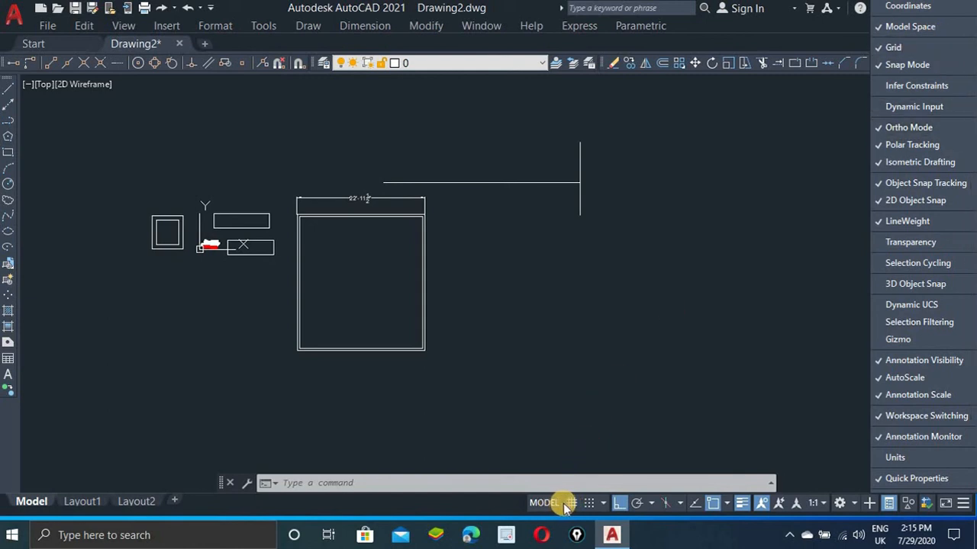
click(891, 49)
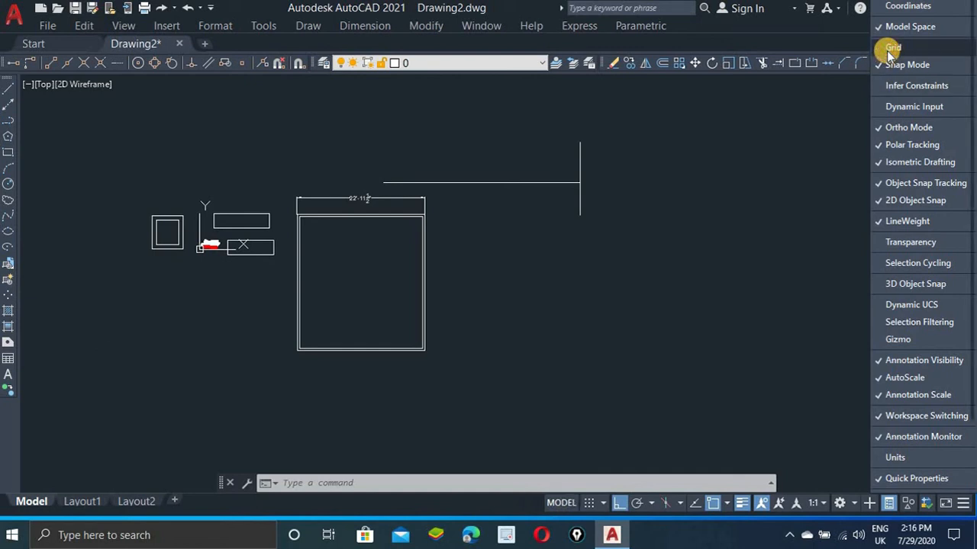
click(890, 49)
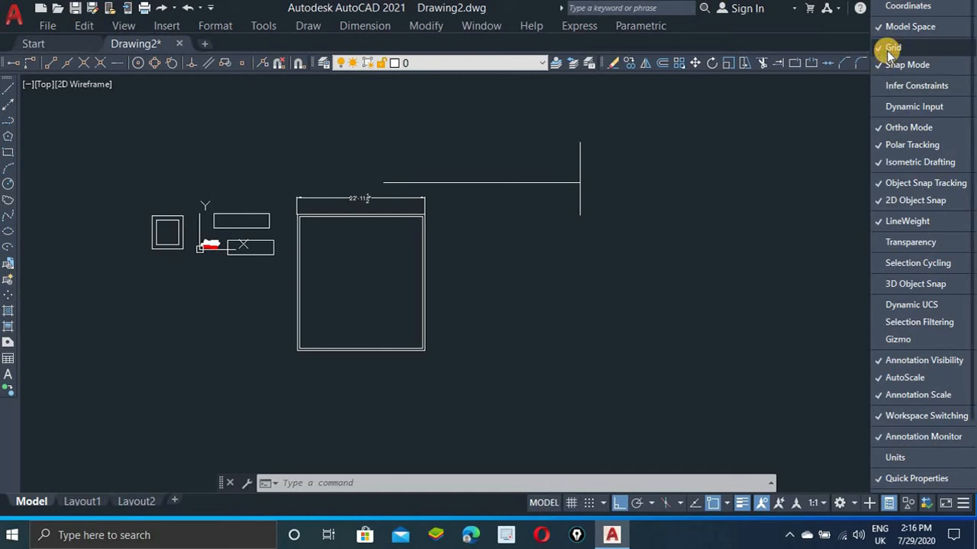
click(888, 108)
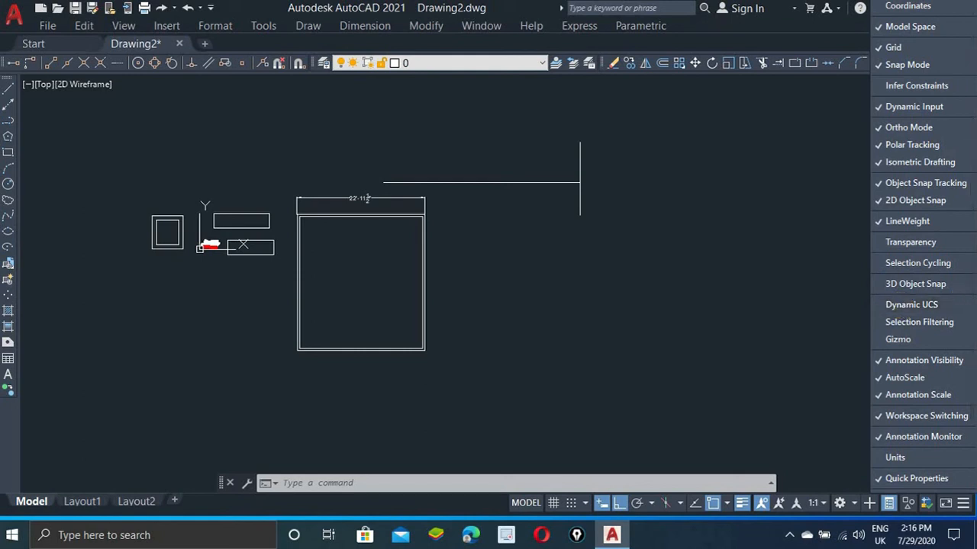
Remove Quick Properties from the status bar and select the long horizontal line above the square room.
click(908, 479)
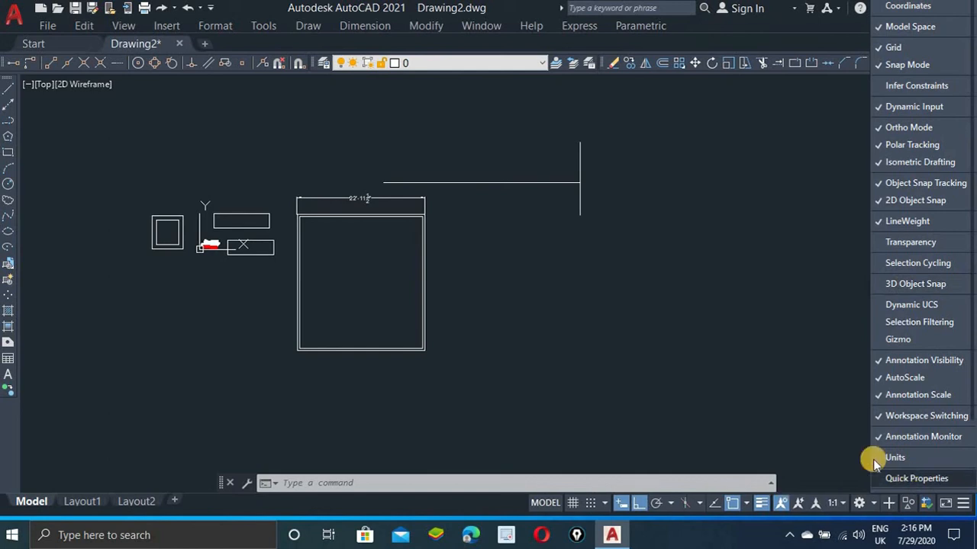
click(798, 414)
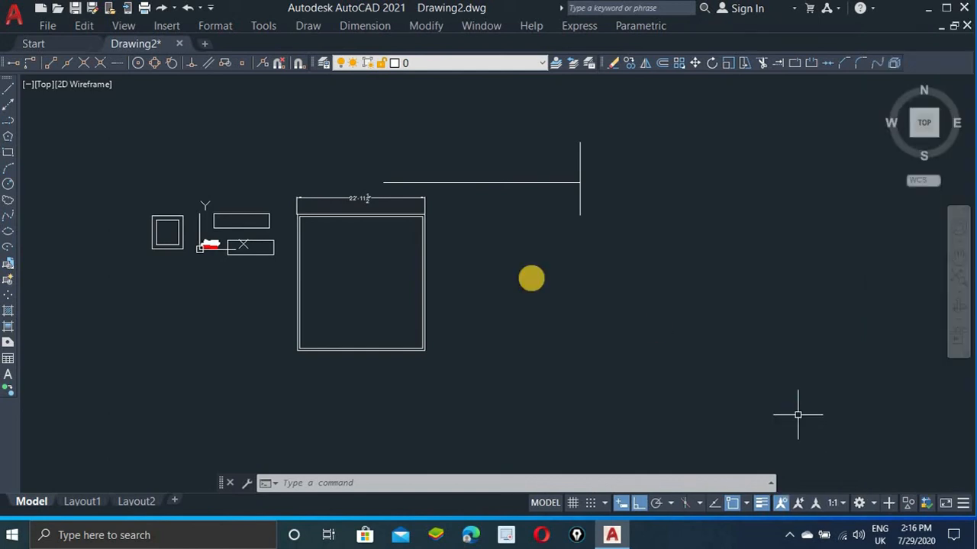
click(454, 183)
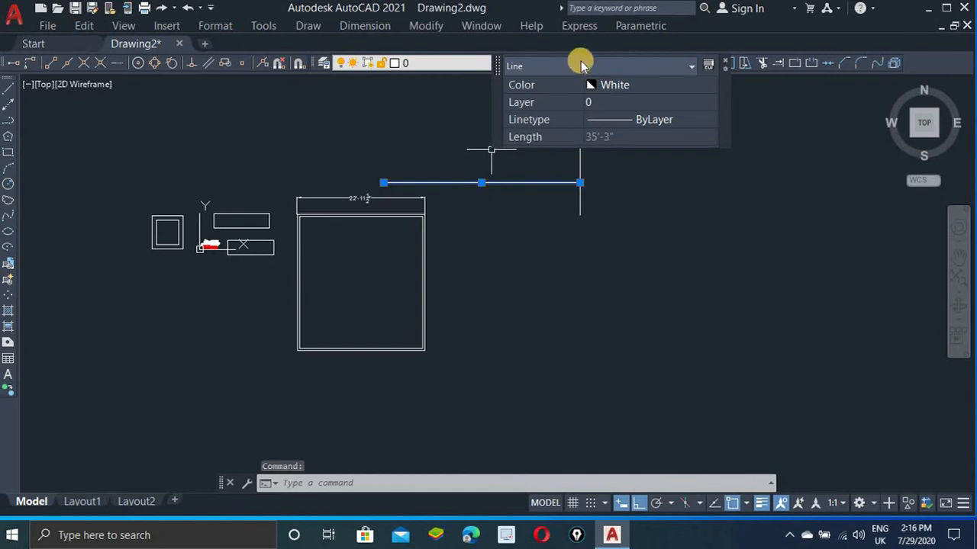
Add Quick Properties back to the status bar and turn the Quick Properties panel off.
click(961, 505)
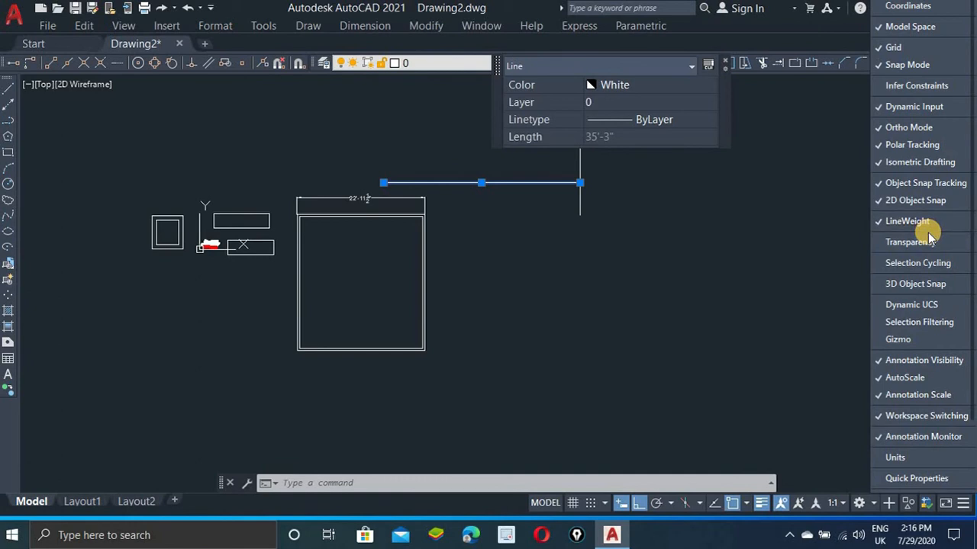
click(877, 479)
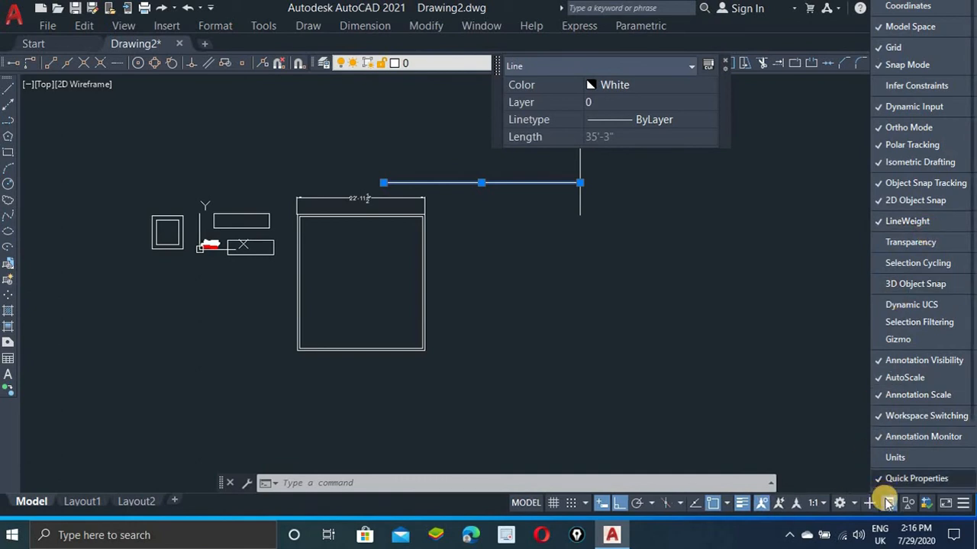
click(888, 502)
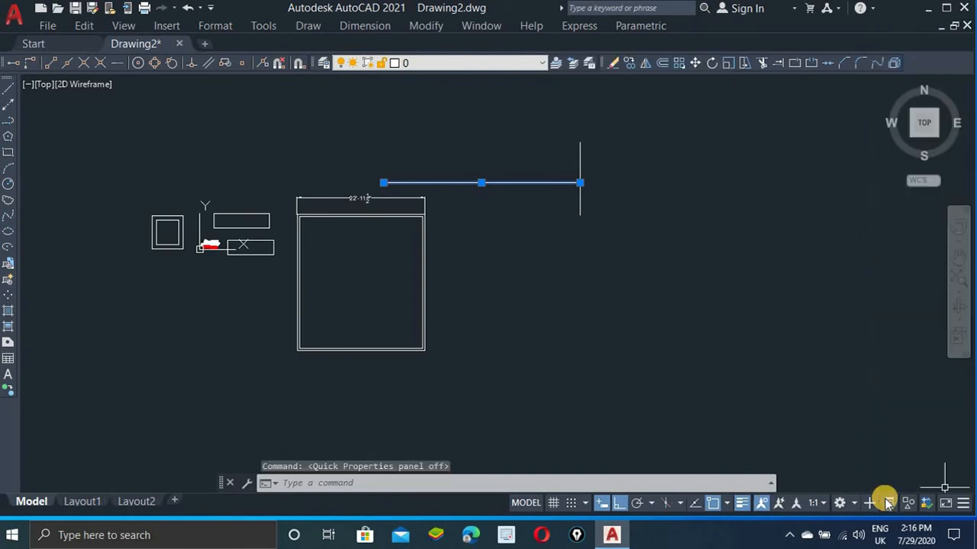
Hide the Quick Properties toggle again, and select the long horizontal line to check its behaviour with the panel off, clearing the selection.
click(963, 503)
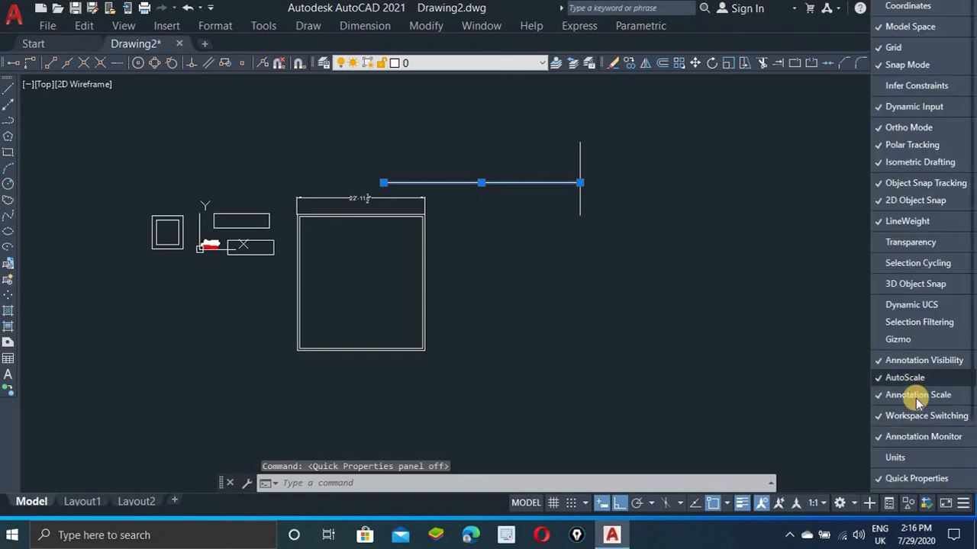
click(892, 478)
click(676, 333)
key(Escape)
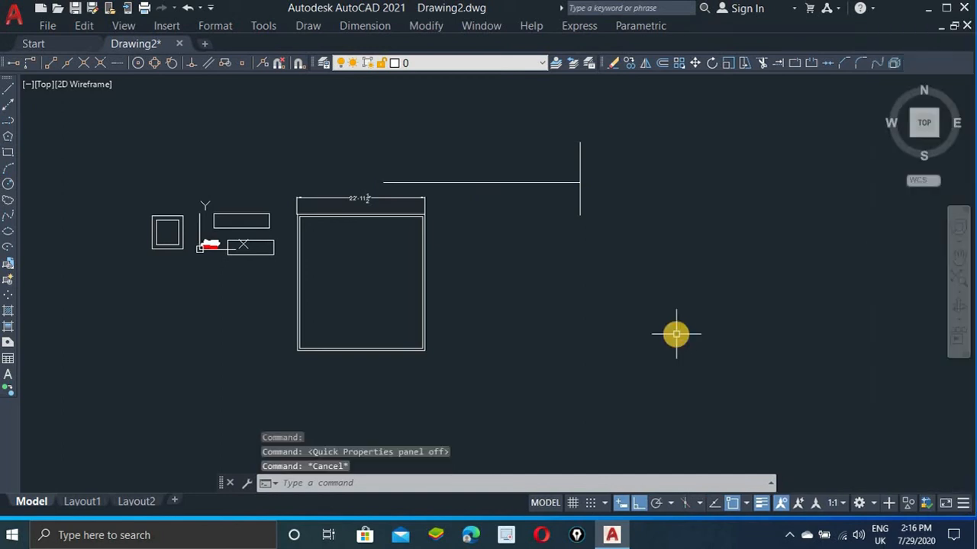
click(456, 182)
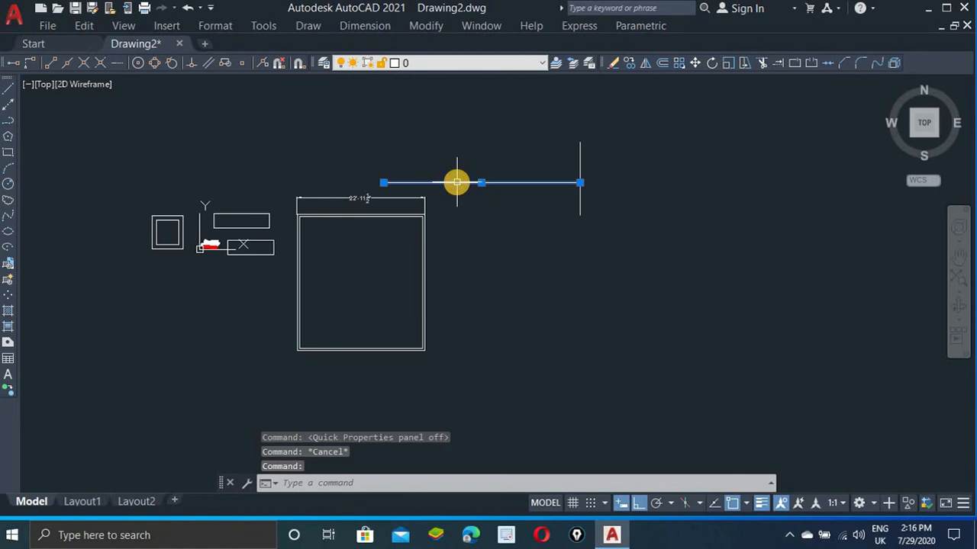
scroll(420, 158, up, 4)
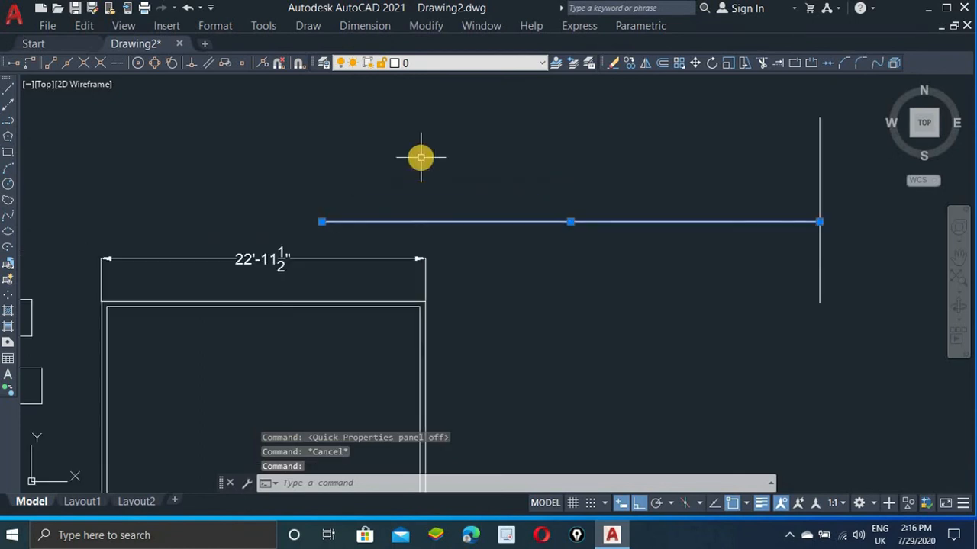
scroll(420, 157, down, 2)
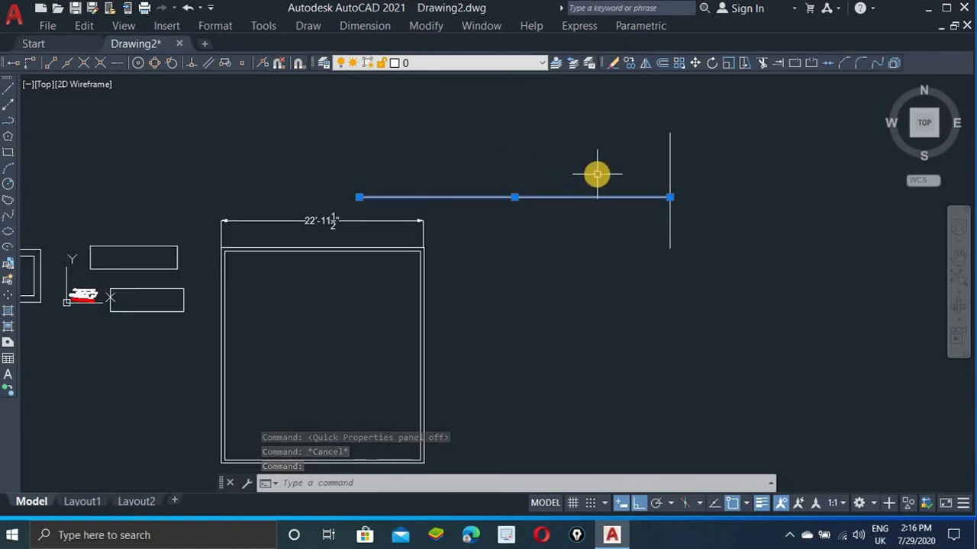
key(Escape)
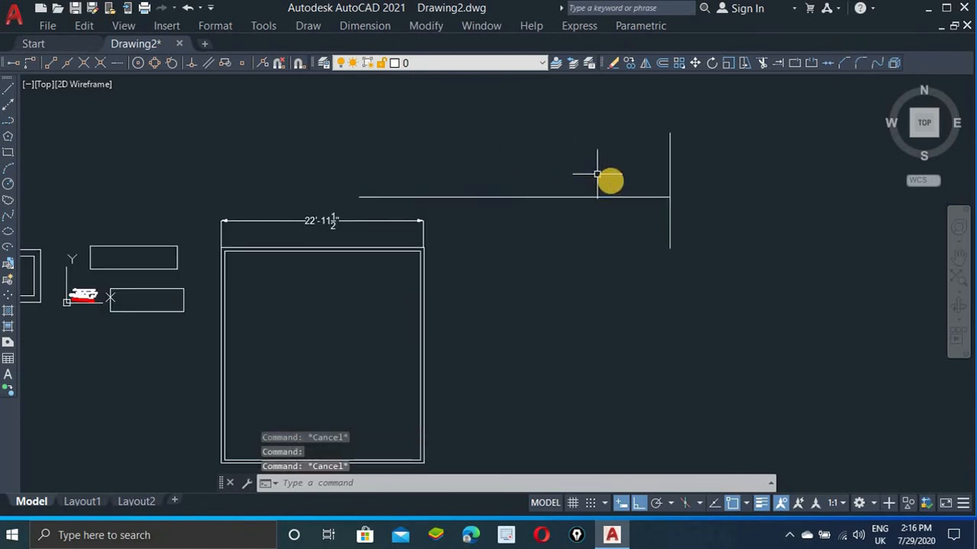
Restore the Quick Properties toggle in the status bar and turn the Quick Properties panel on.
click(962, 503)
click(924, 479)
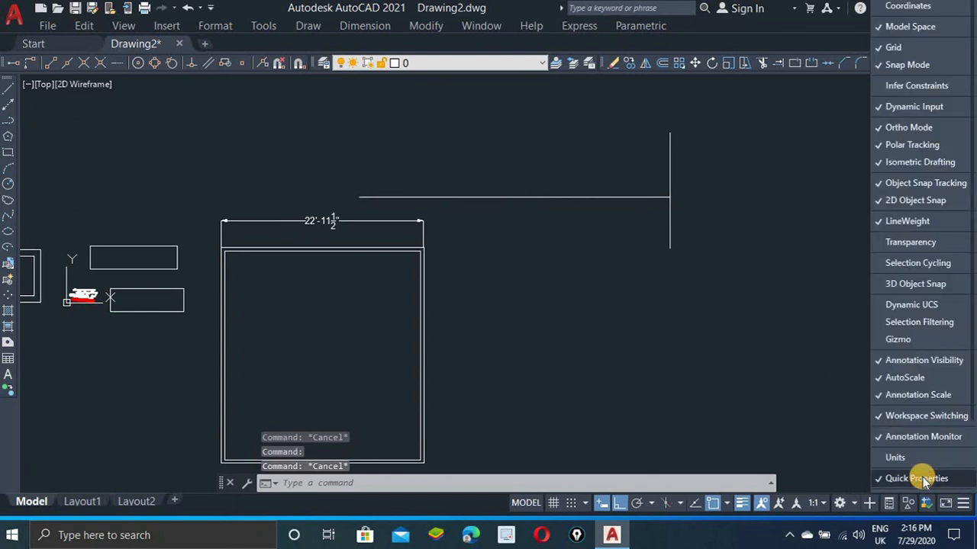
click(888, 505)
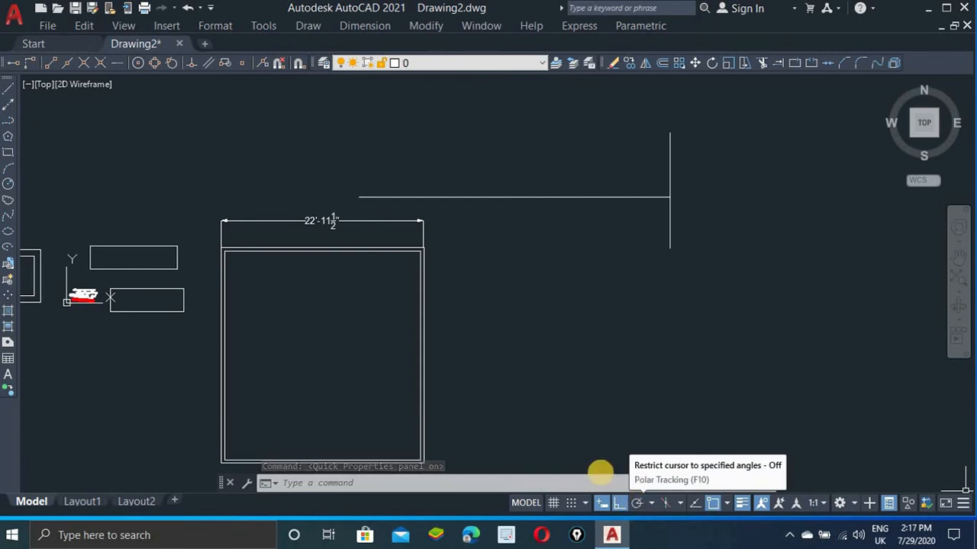
Try a line in the empty area beside the square room with Ortho on, and cancel it before placing the second point.
click(620, 503)
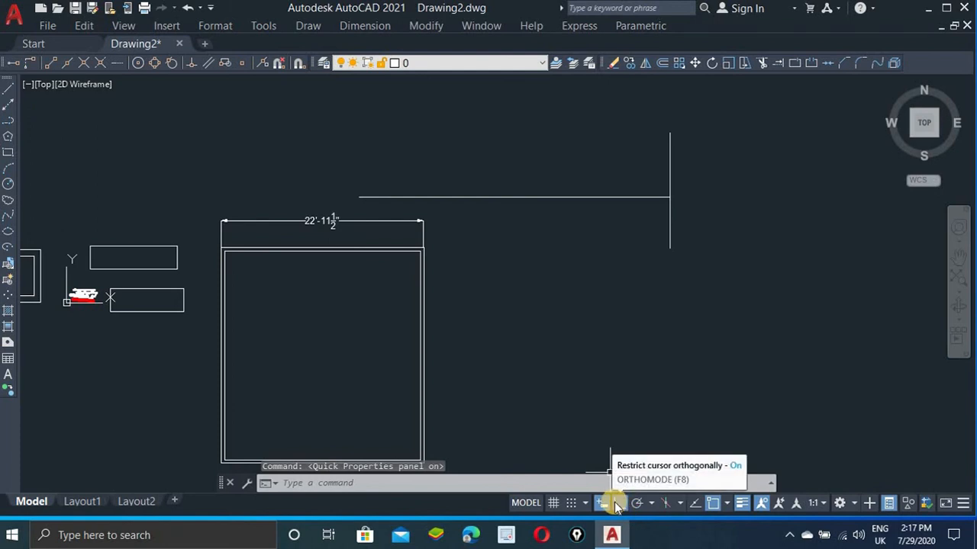
text(l)
key(Return)
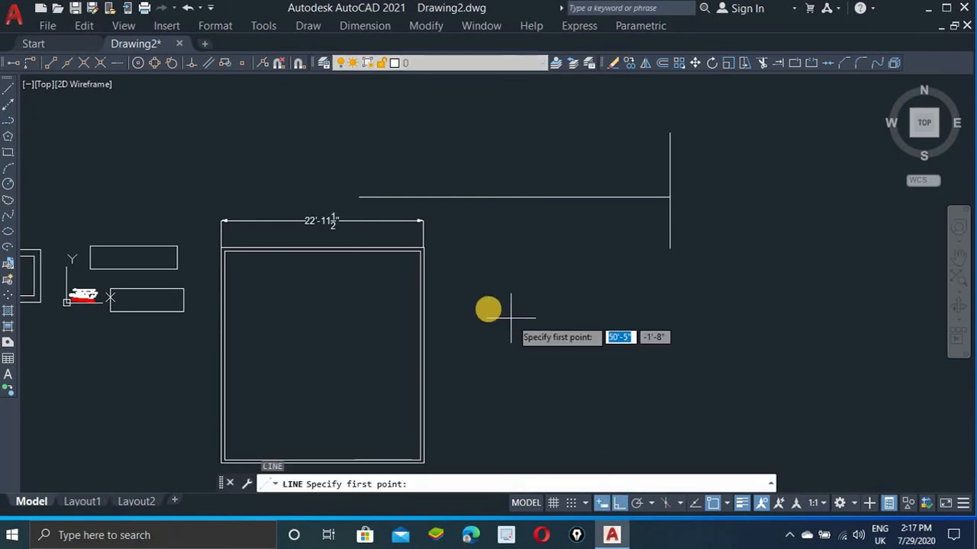
click(556, 307)
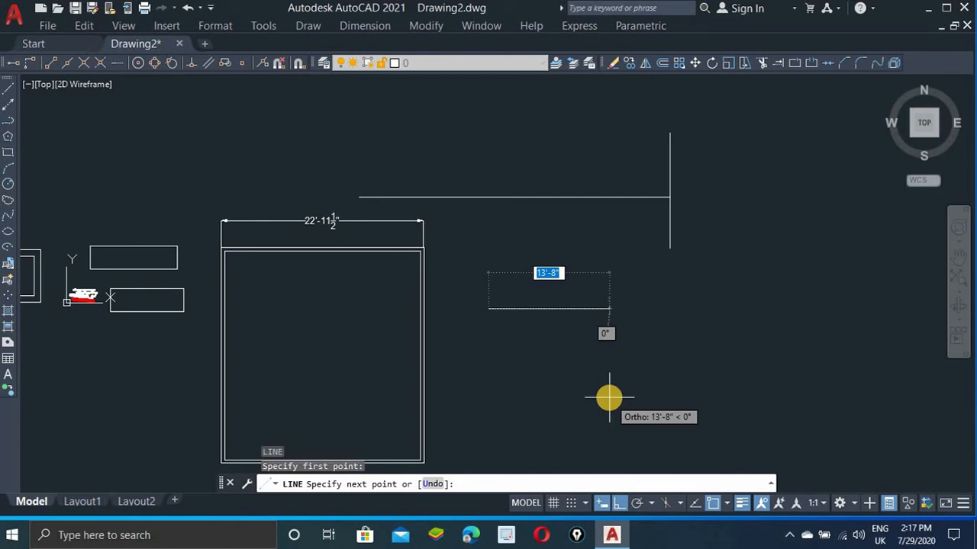
key(Escape)
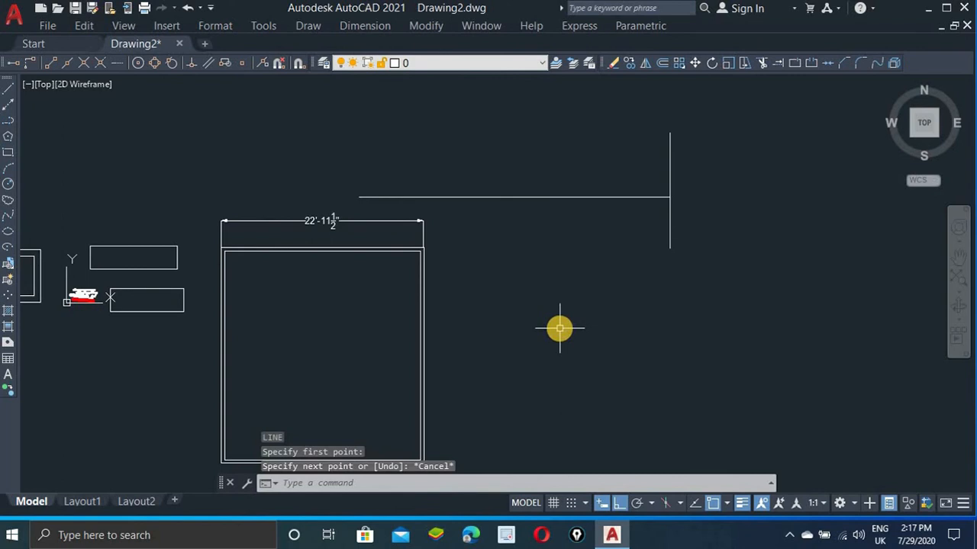
Start a line in the empty area beside the square room, turn Ortho off to try free angles, and cancel the line.
click(509, 353)
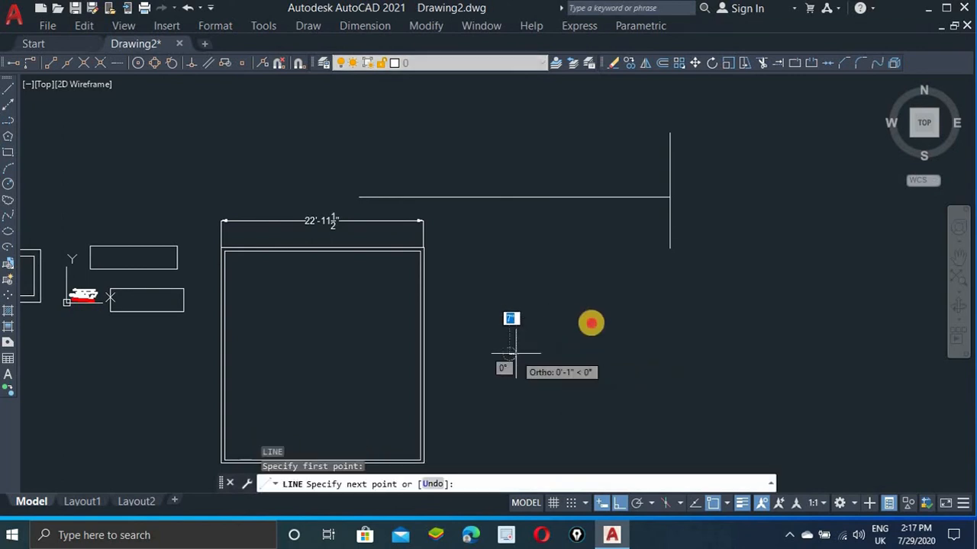
click(619, 503)
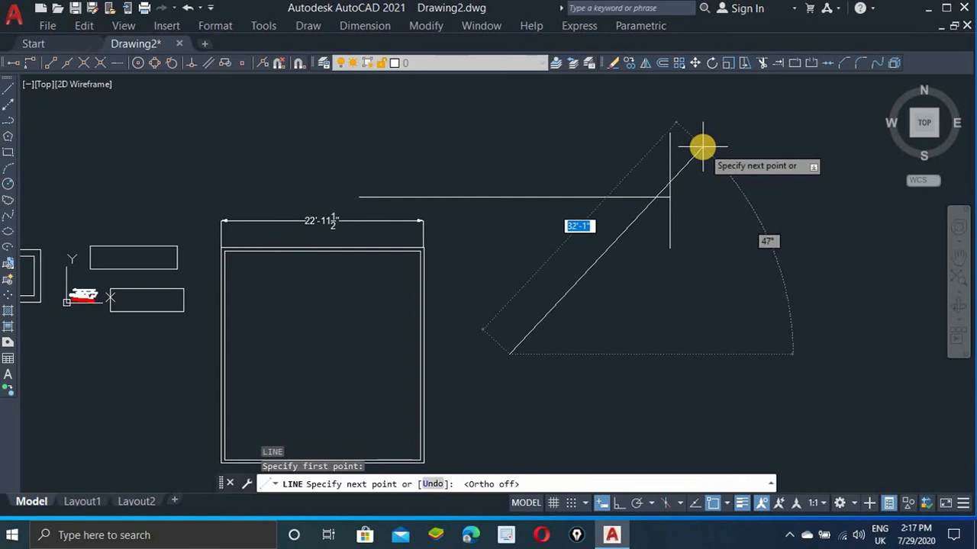
key(Escape)
Enable additional angles in the Polar Tracking settings and add 75 as a new angle.
click(637, 503)
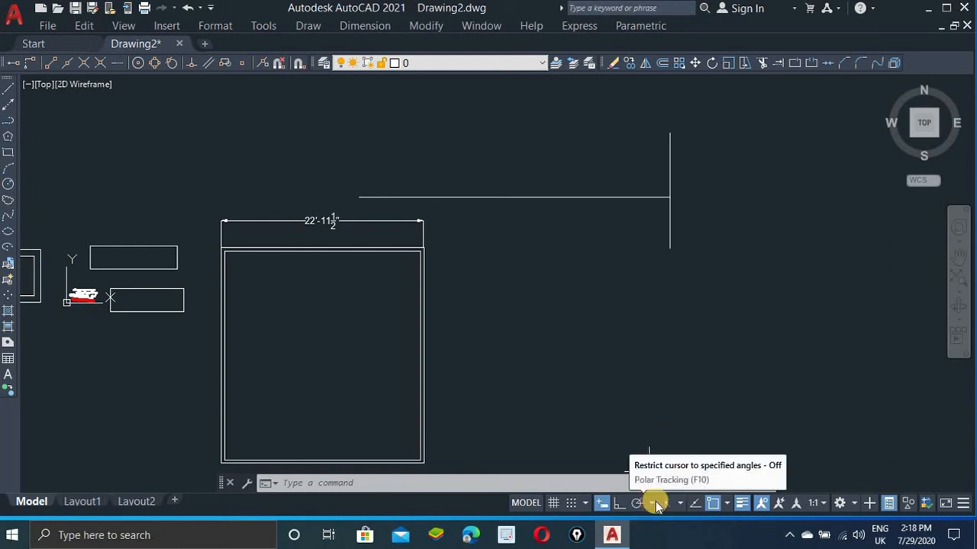
click(656, 503)
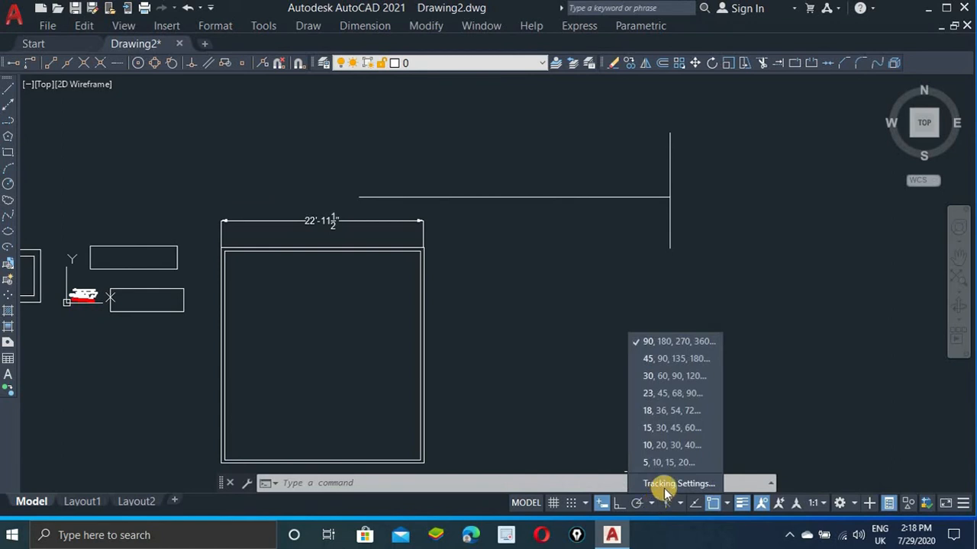
click(663, 484)
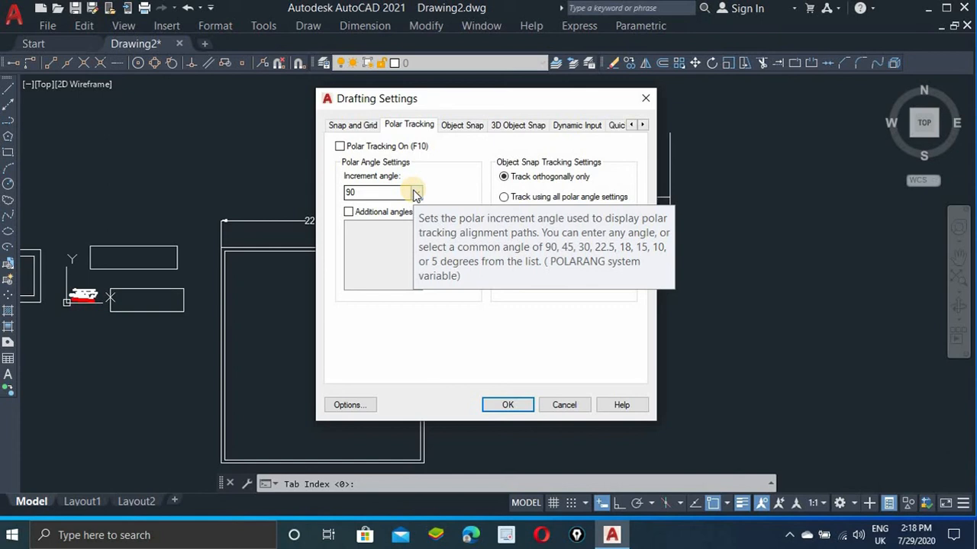
click(349, 212)
click(445, 232)
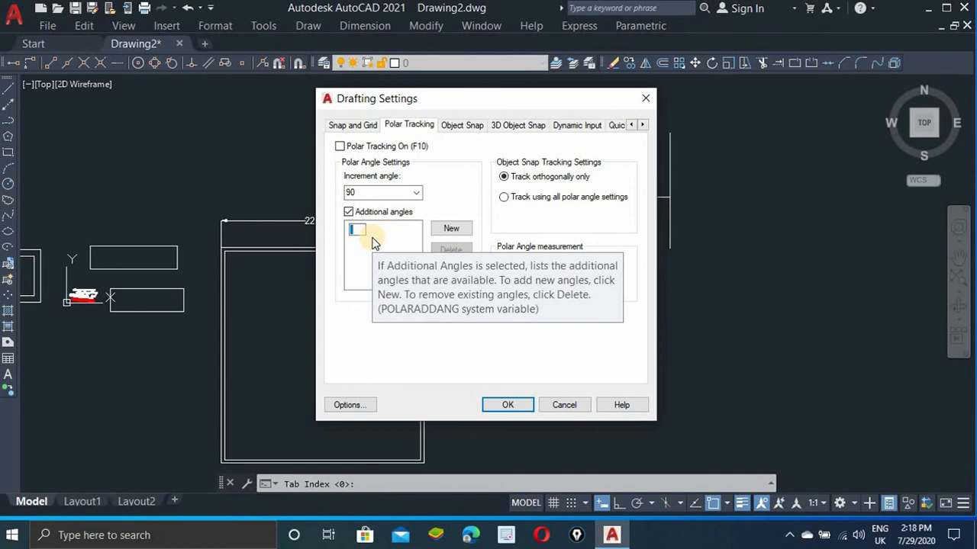
text(75)
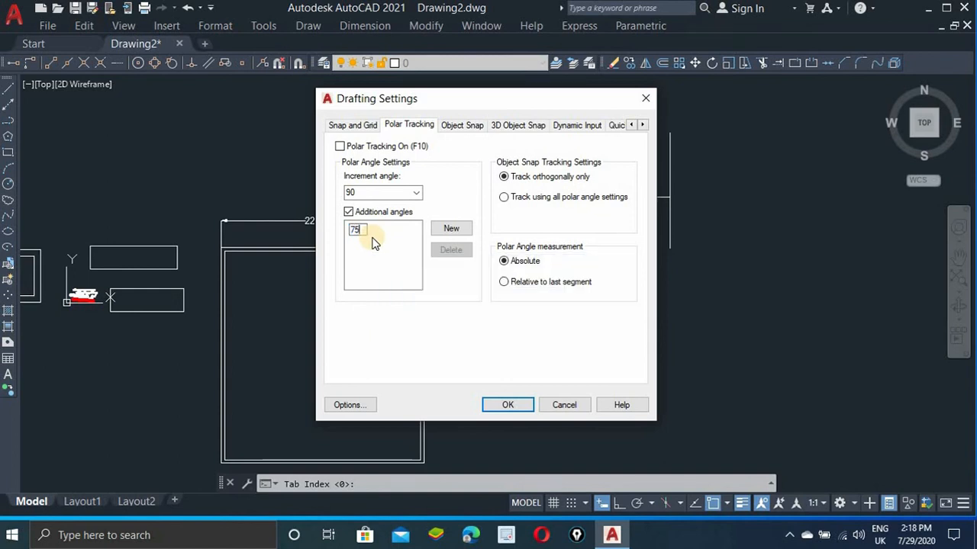
key(Return)
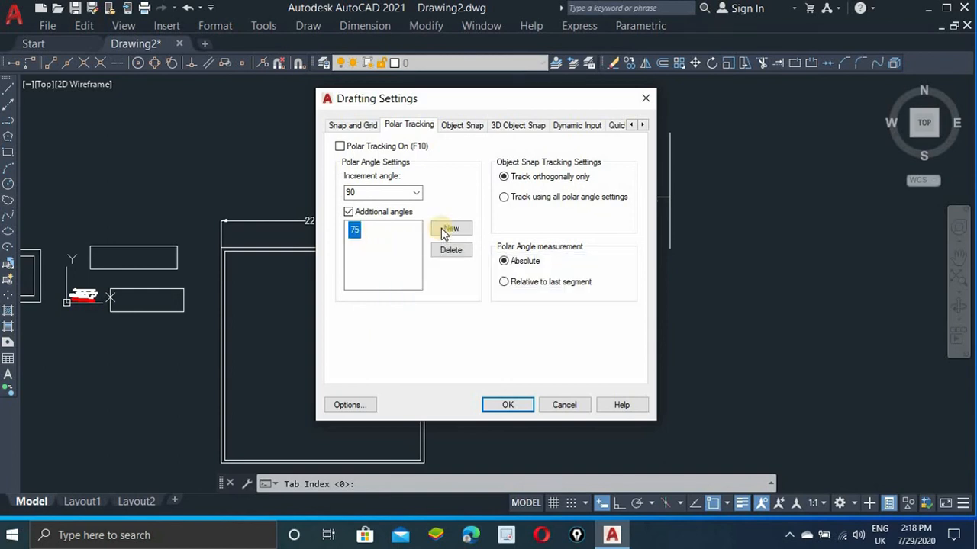
Add 80 and 10 to the additional polar angles and accept the drafting settings.
click(453, 228)
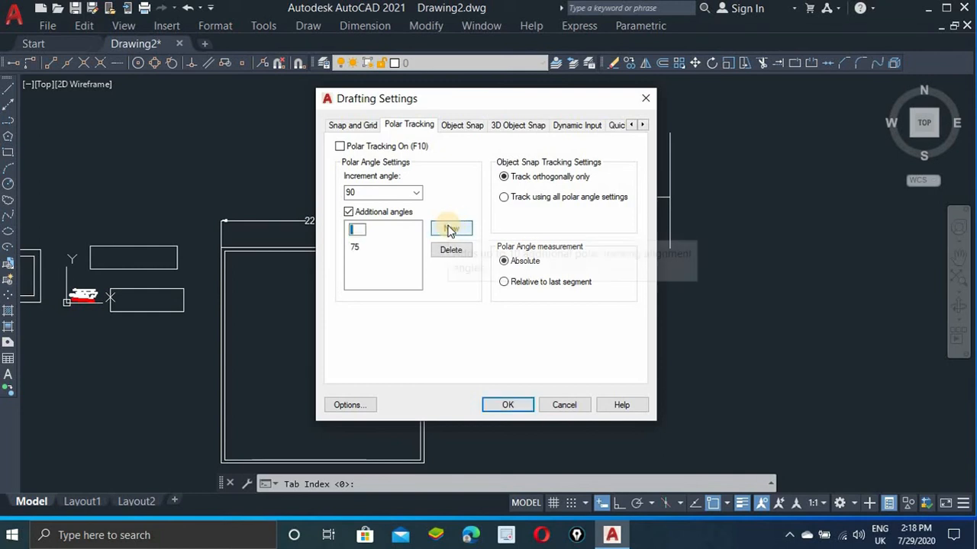
text(8)
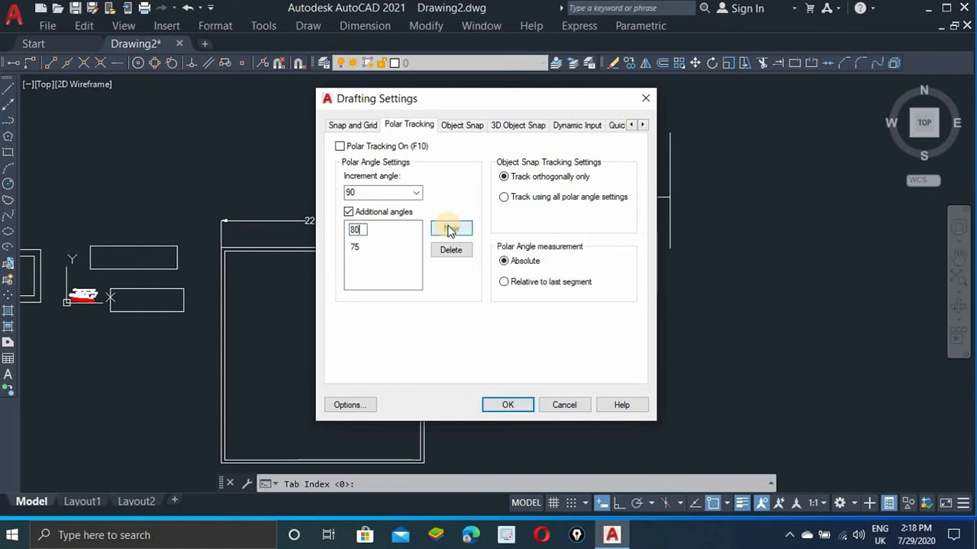
text(0)
click(450, 229)
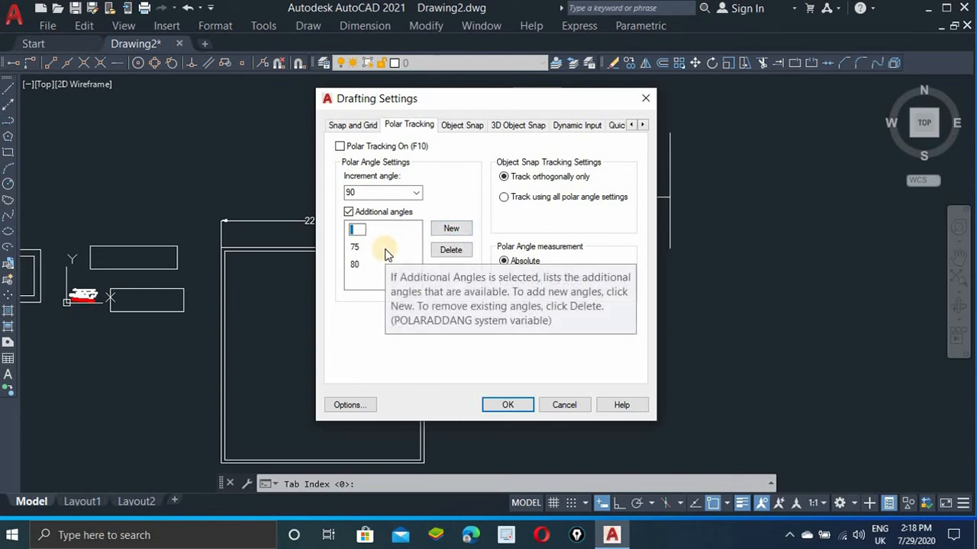
text(10)
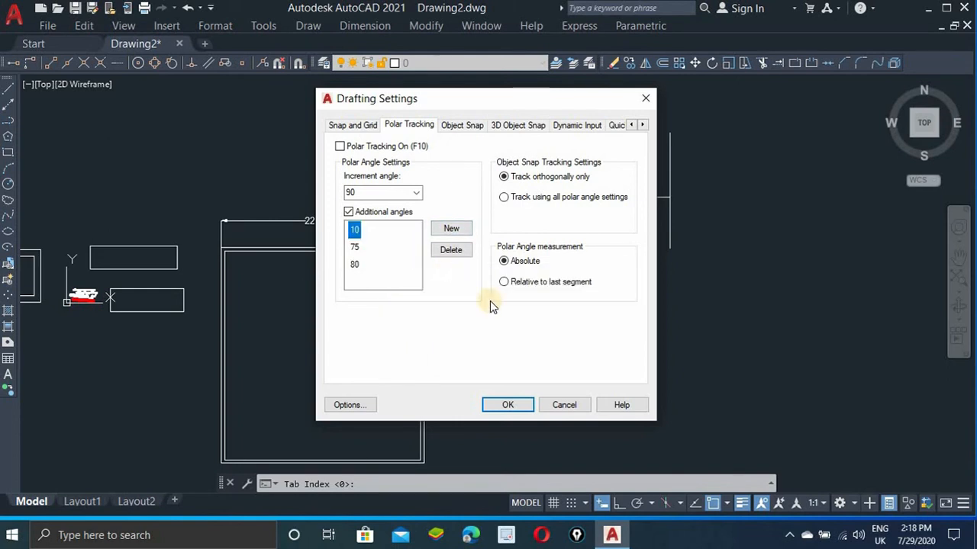
click(508, 405)
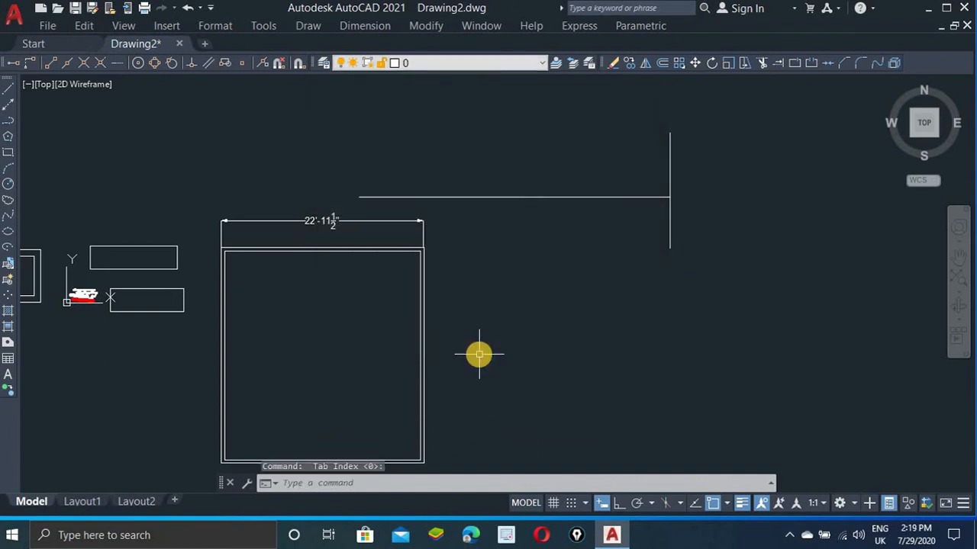
Try a line beside the square room, switching Ortho on and off during the command, and cancel it before the second point.
text(l)
key(Return)
click(507, 357)
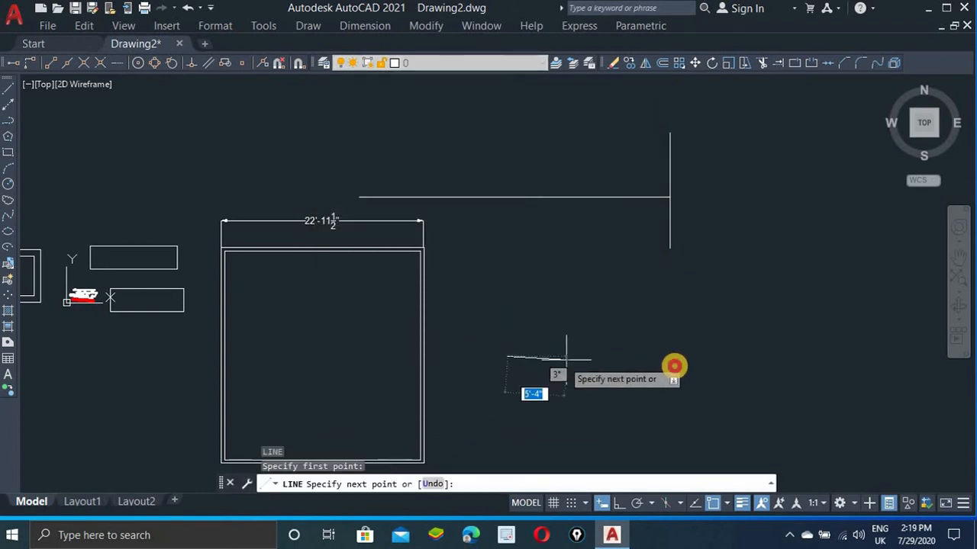
click(619, 503)
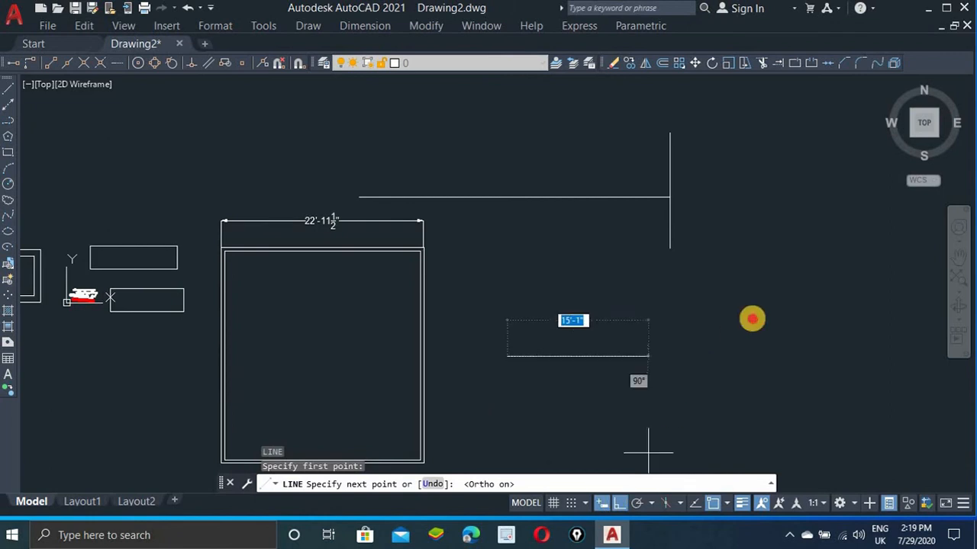
click(619, 503)
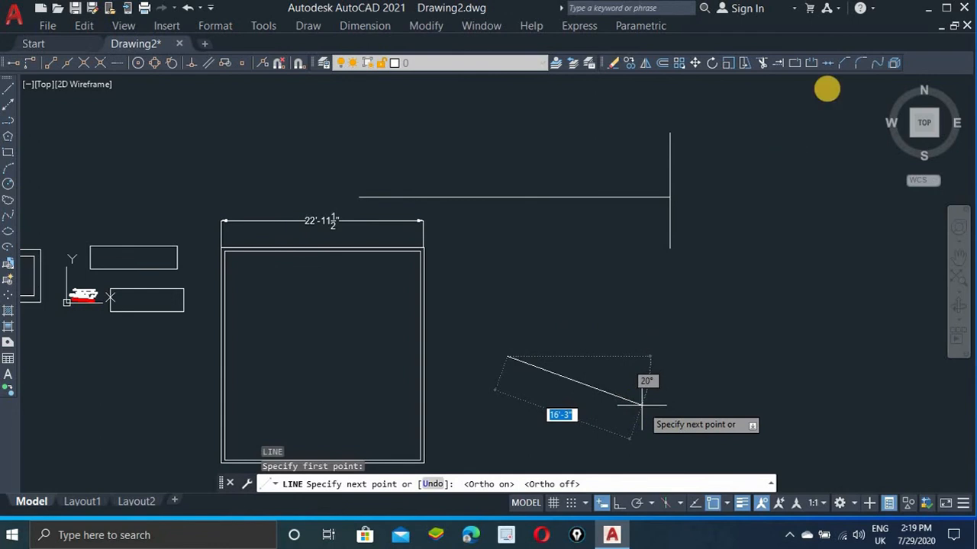
key(Escape)
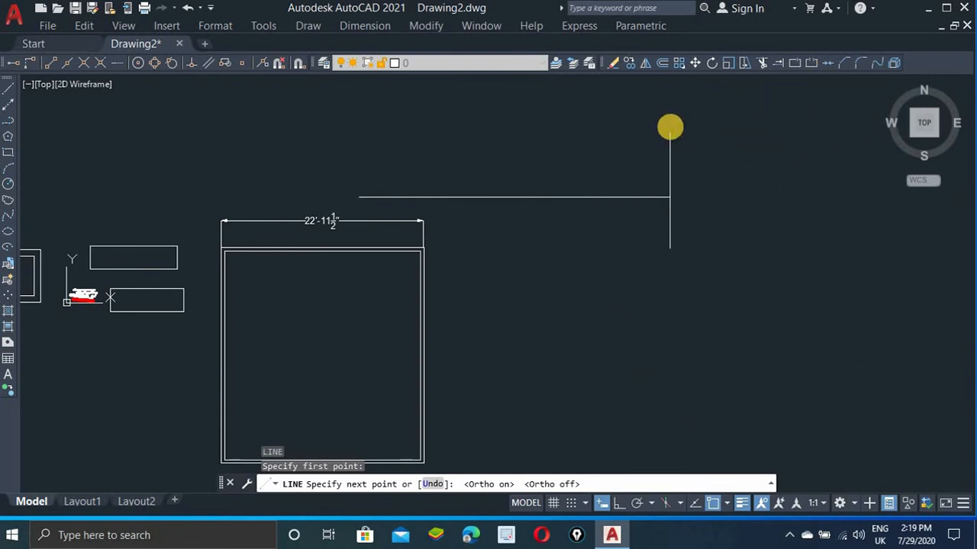
Reopen the tracking settings to check the additional angles, and turn Polar Tracking on.
click(651, 503)
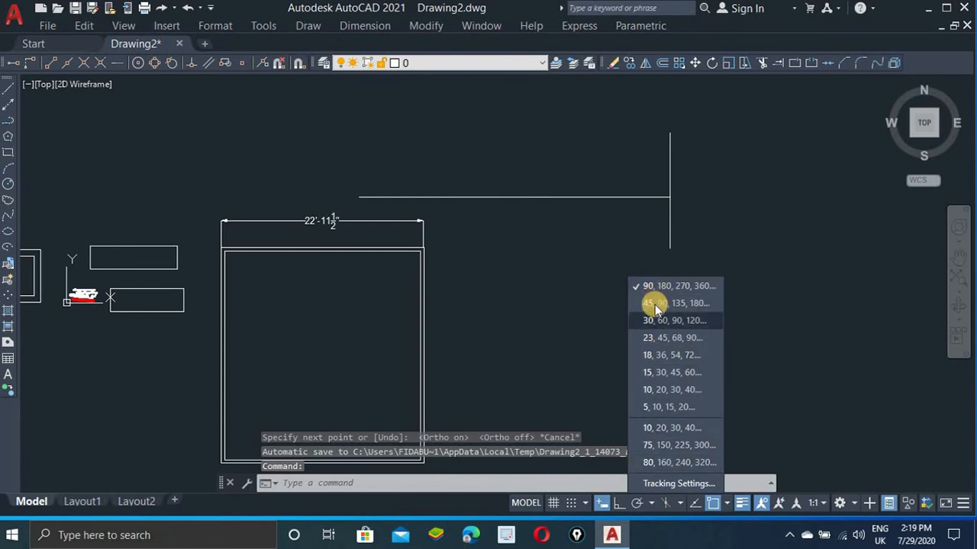
click(645, 480)
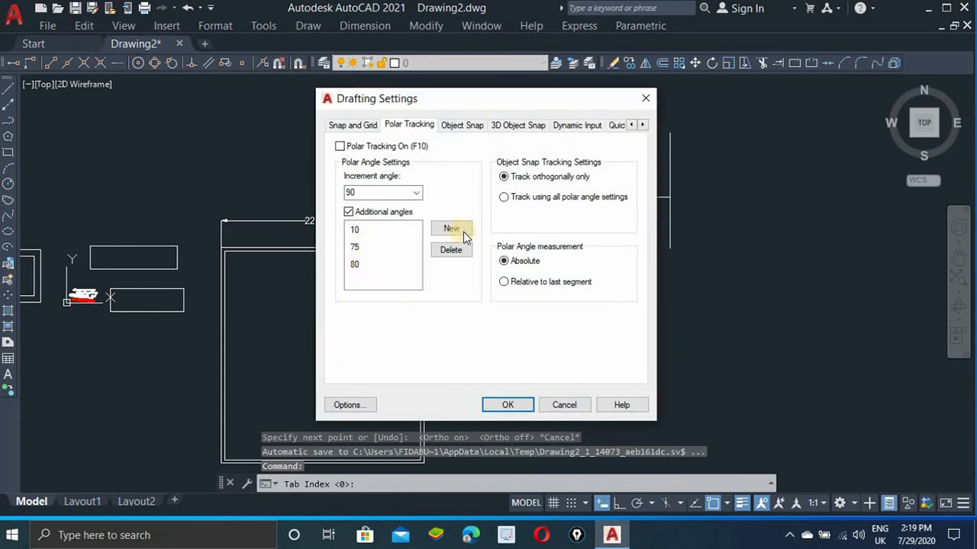
click(341, 147)
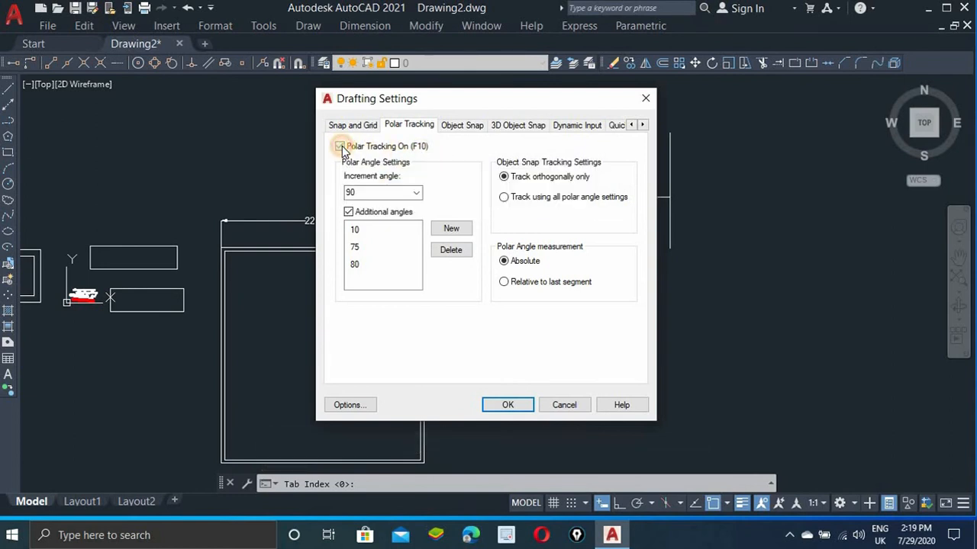
click(507, 405)
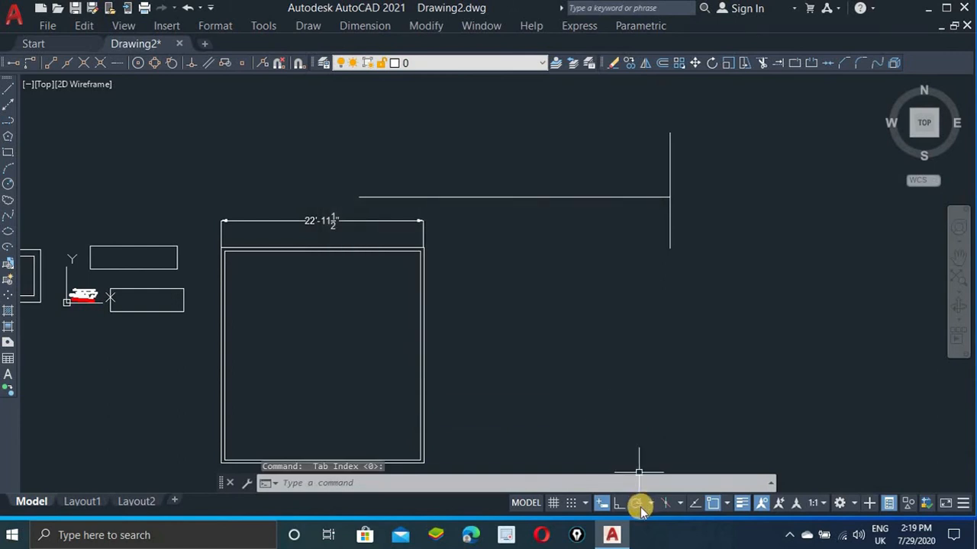
click(634, 504)
Try a line beside the square room, tracking it along the 75° and 80° polar angles, and cancel it before the second point.
text(l)
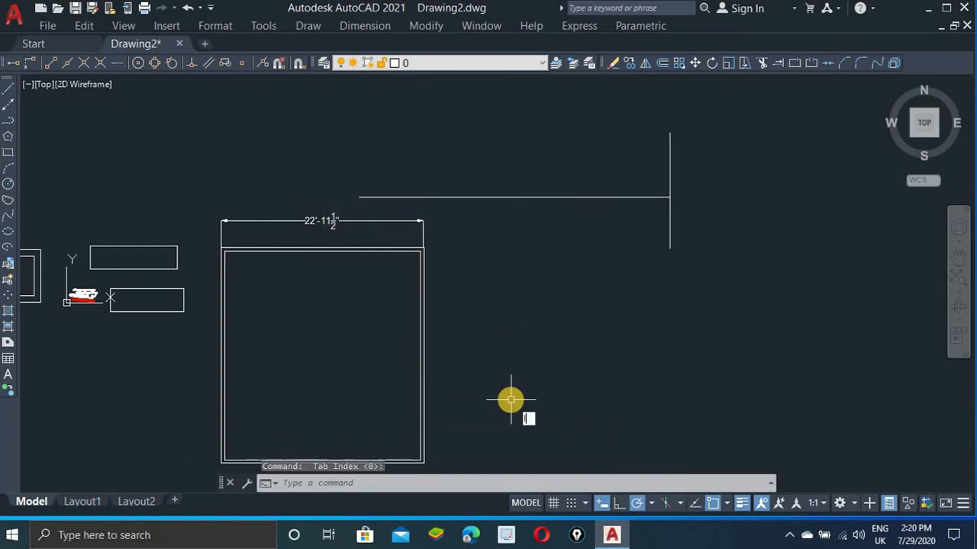
key(Return)
click(493, 393)
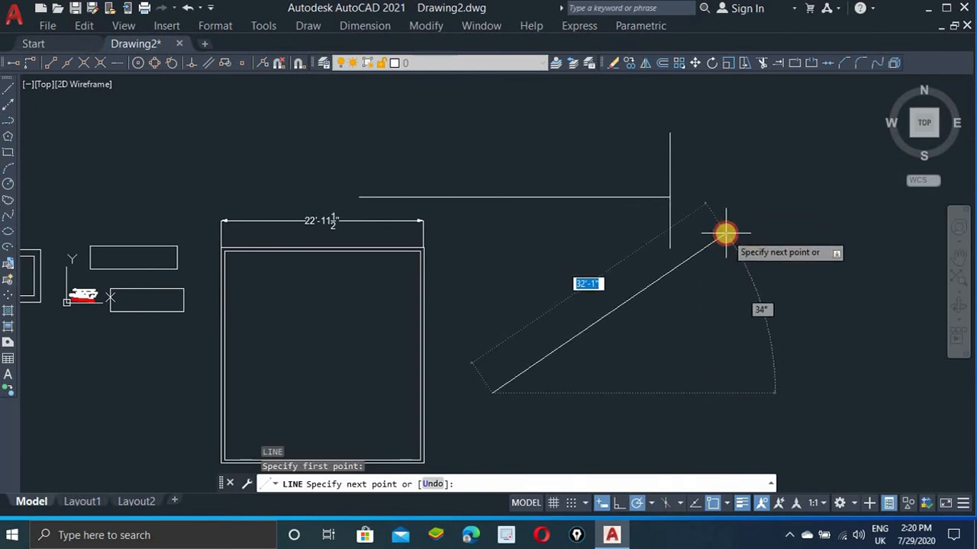
scroll(725, 233, down, 6)
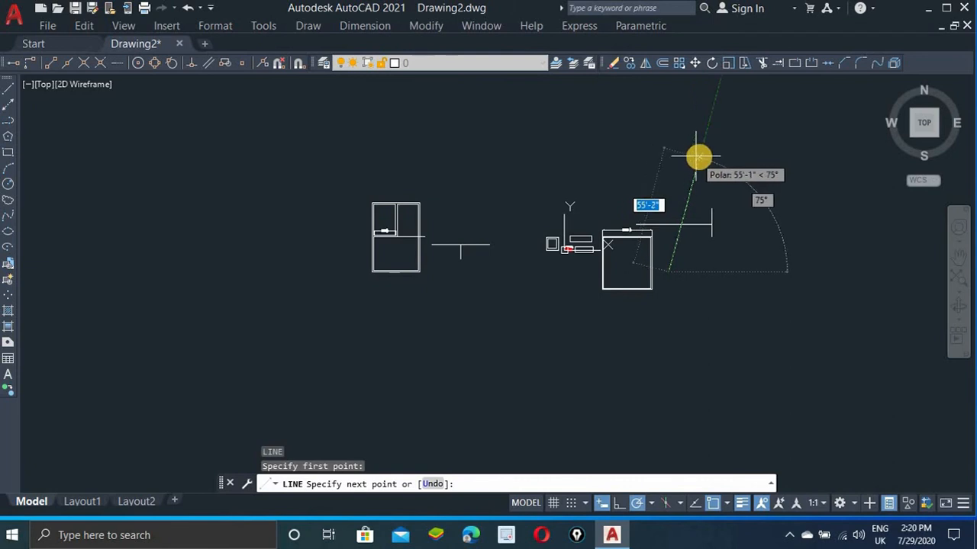
scroll(698, 158, up, 2)
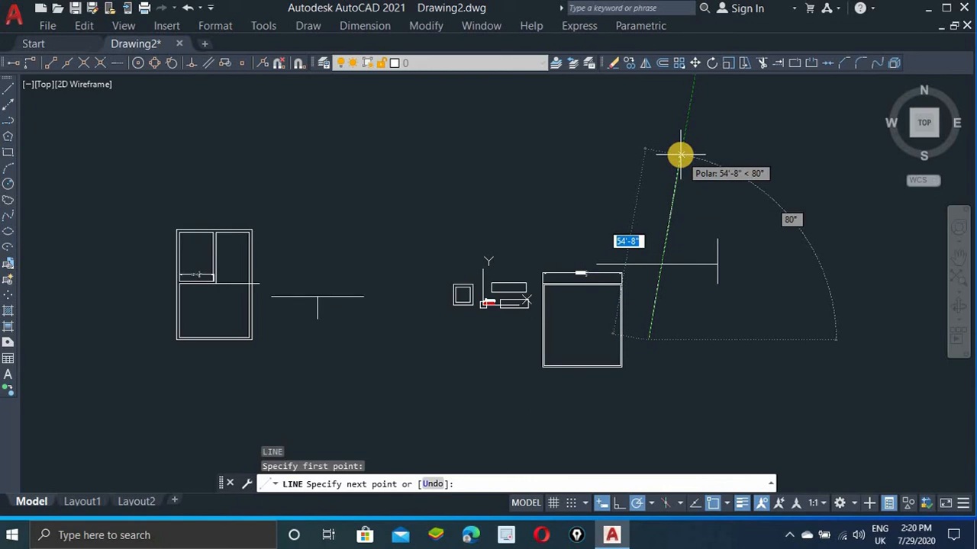
key(Escape)
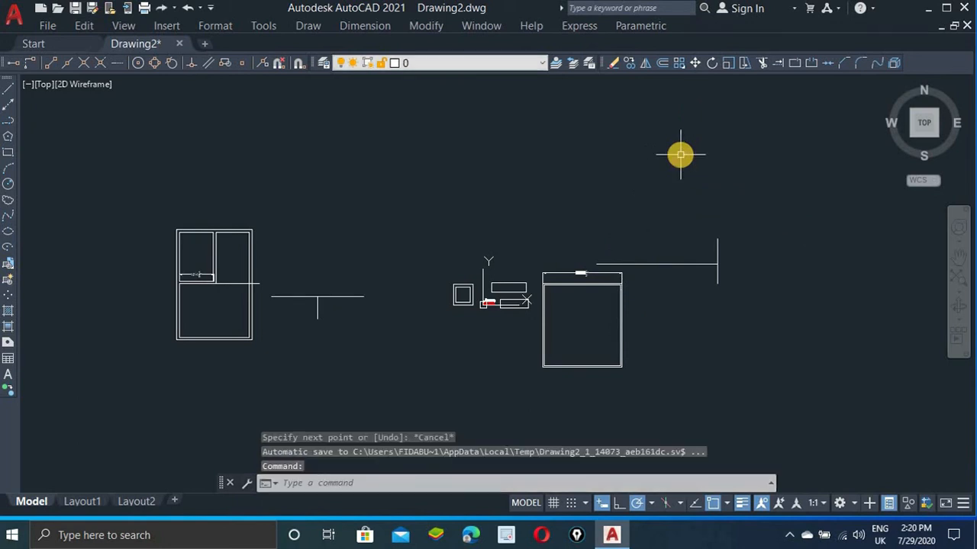